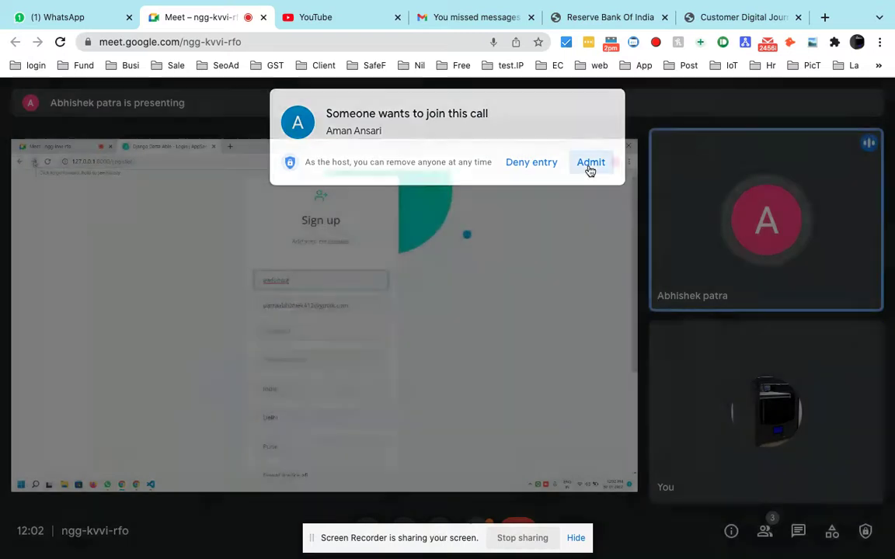
- Admit the waiting participant into the Google Meet call
click(588, 166)
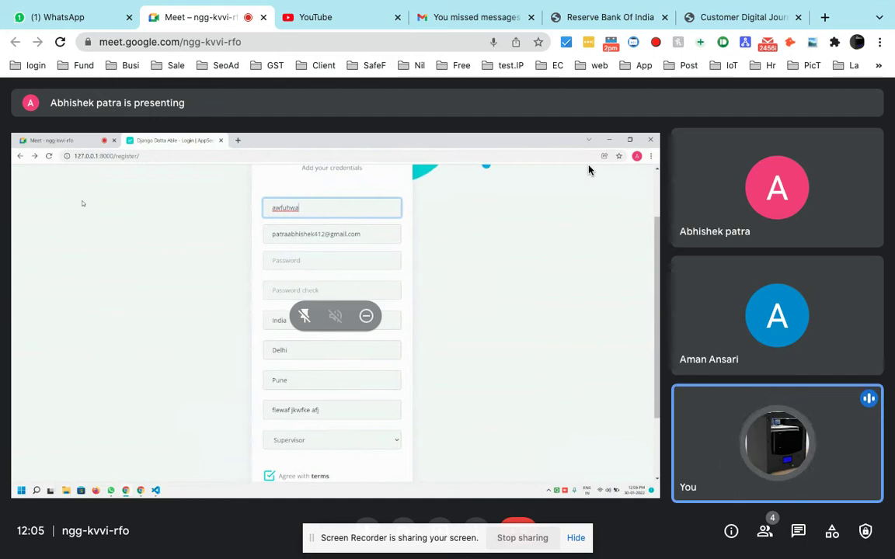
- Switch to the Reserve Bank of India tab and select its web address
click(607, 11)
click(368, 42)
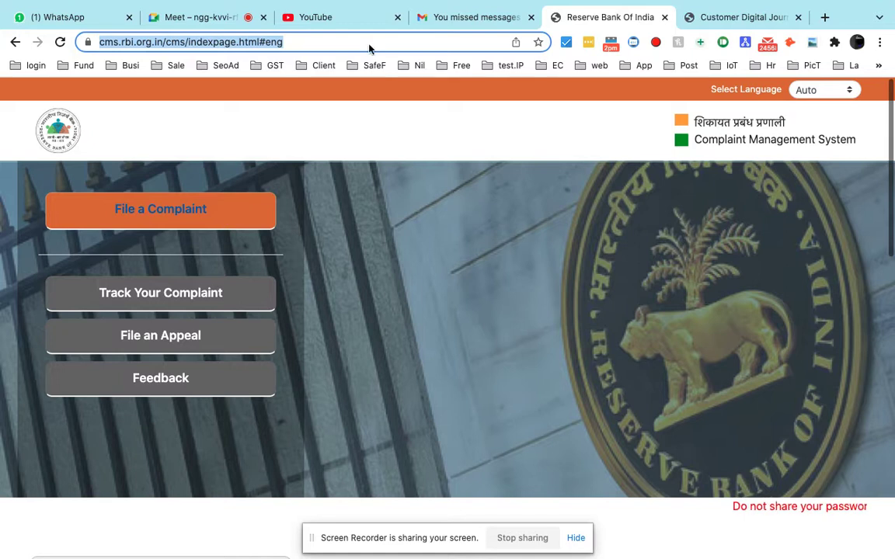
- Load the suggested Lightsail instances address in place of the RBI page
text(light)
key(Right)
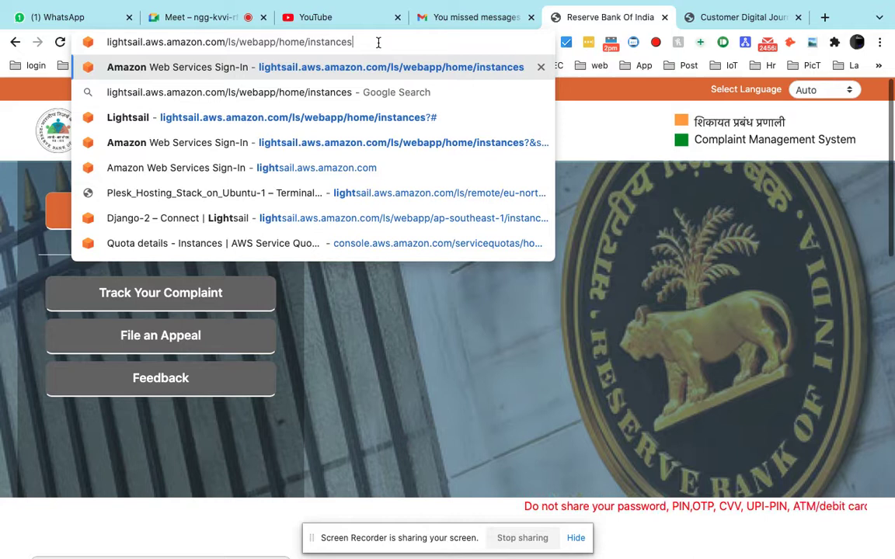
key(Return)
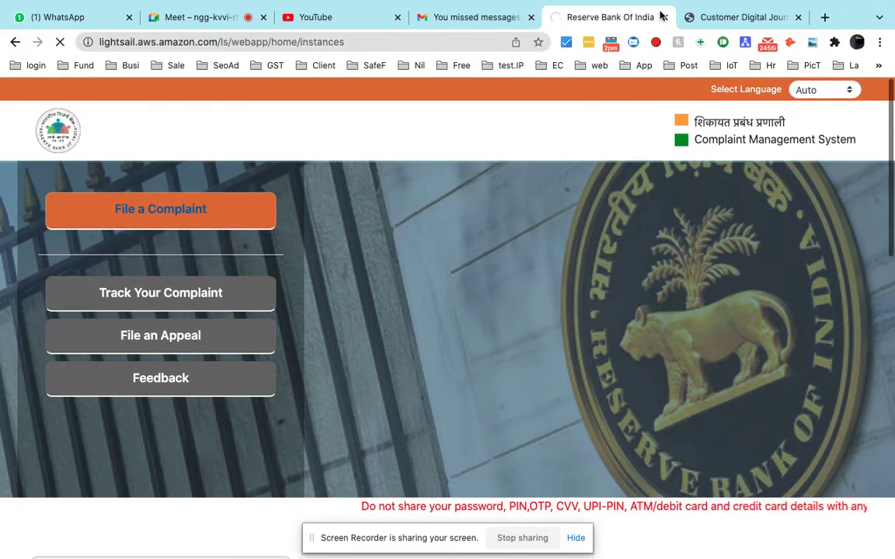
- Enter the mobile OTP on the complainant details page, then return to AWS sign-in
click(688, 17)
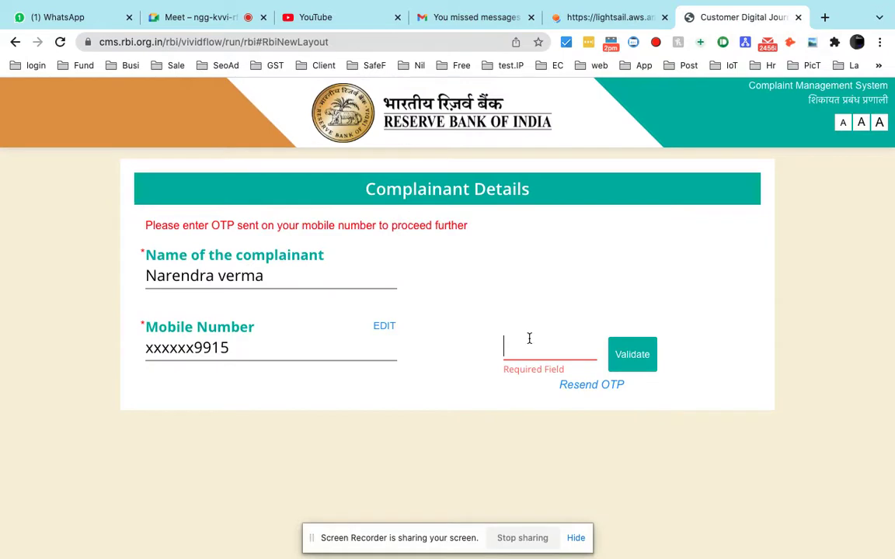
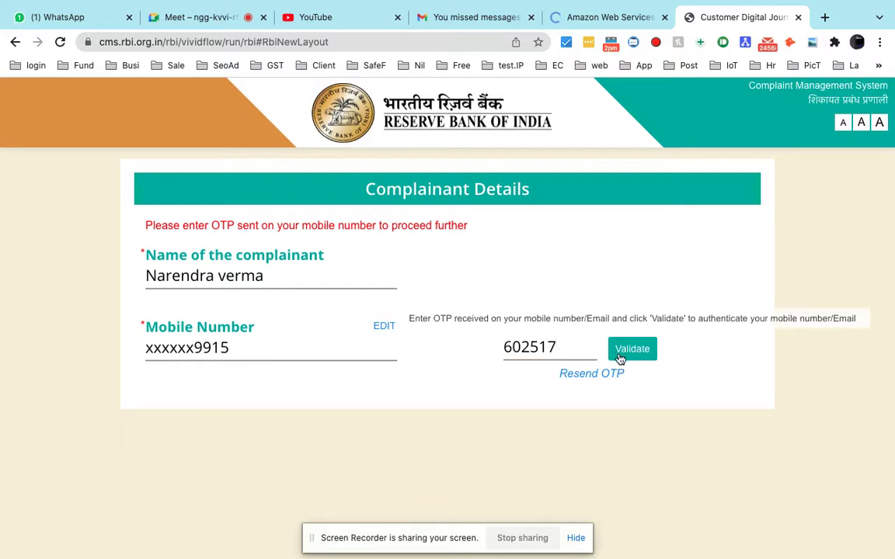
click(594, 17)
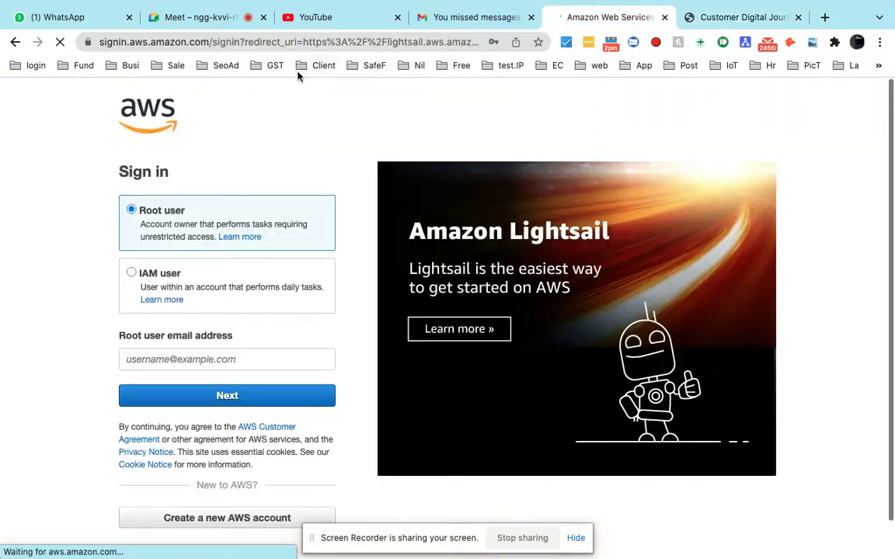
- Paste the saved root user email into AWS Sign-In and continue
click(176, 365)
key(ctrl+v)
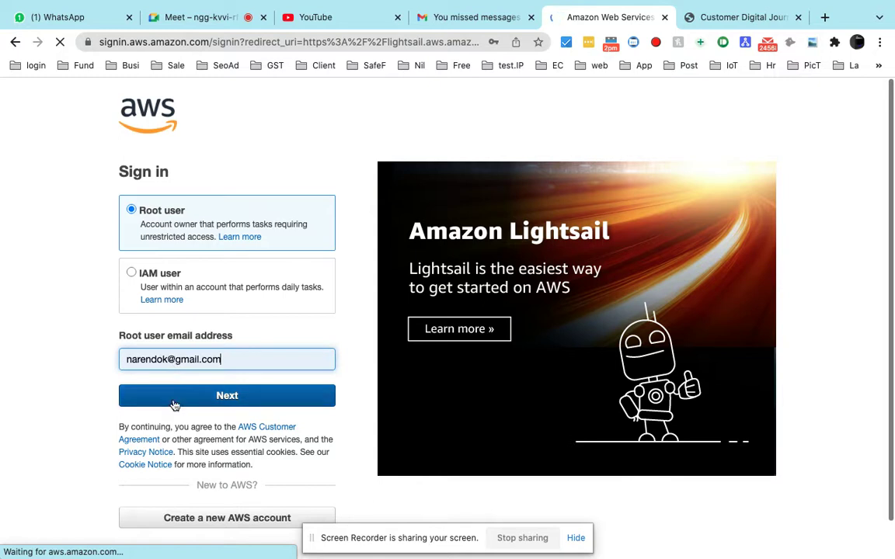
key(Return)
click(175, 46)
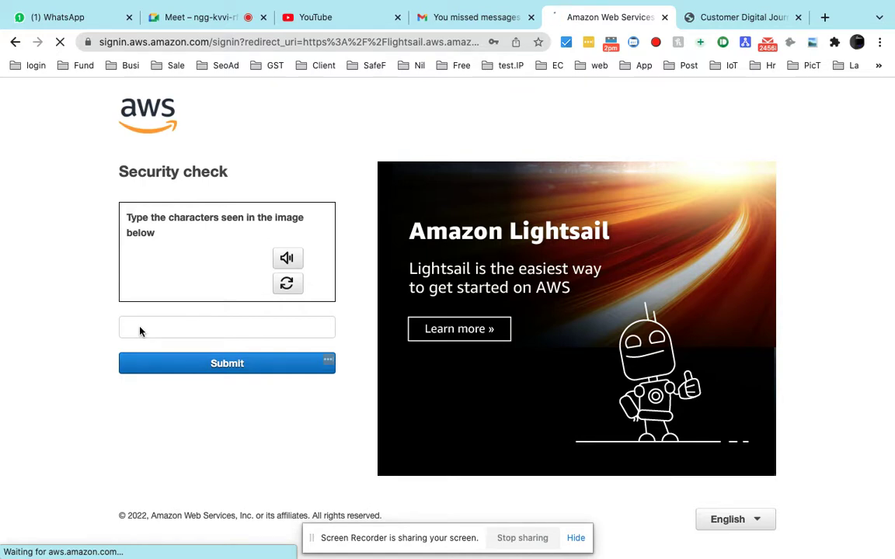
- Answer the security check, then unlock LastPass with the master password
click(140, 326)
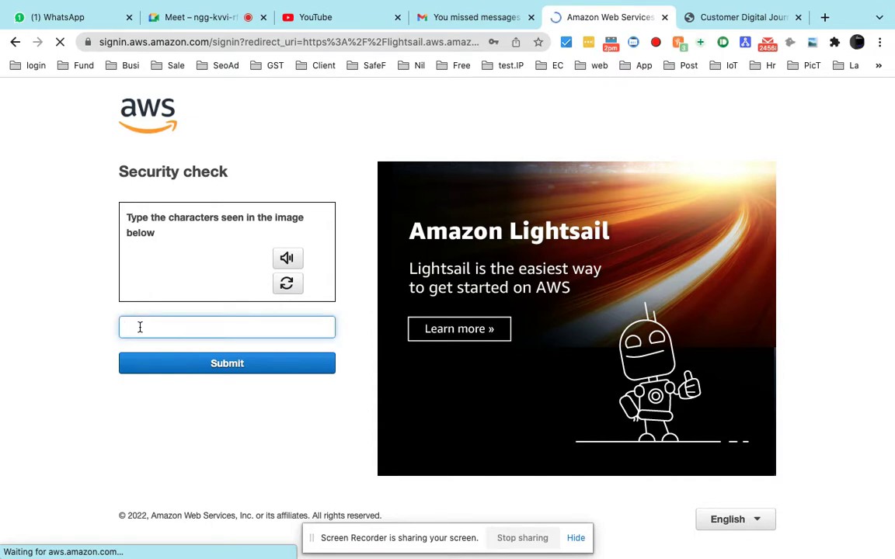
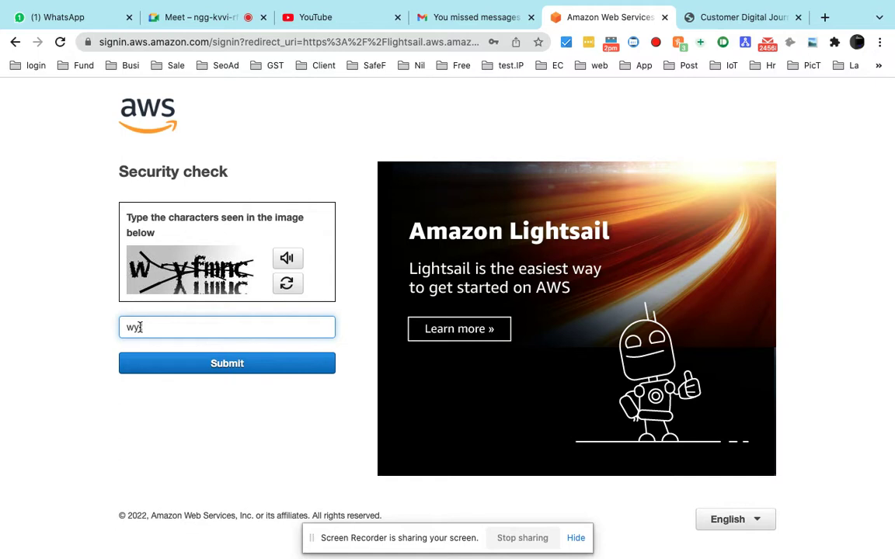
click(154, 364)
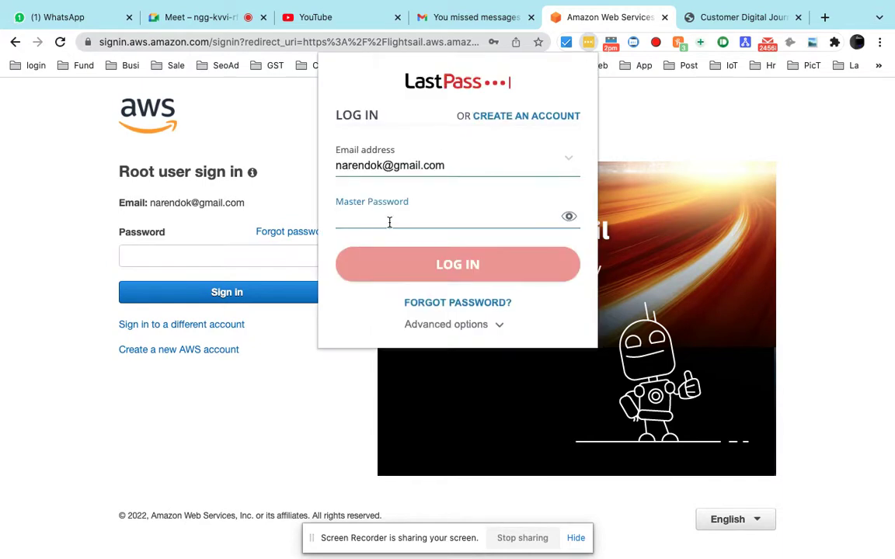
text(****)
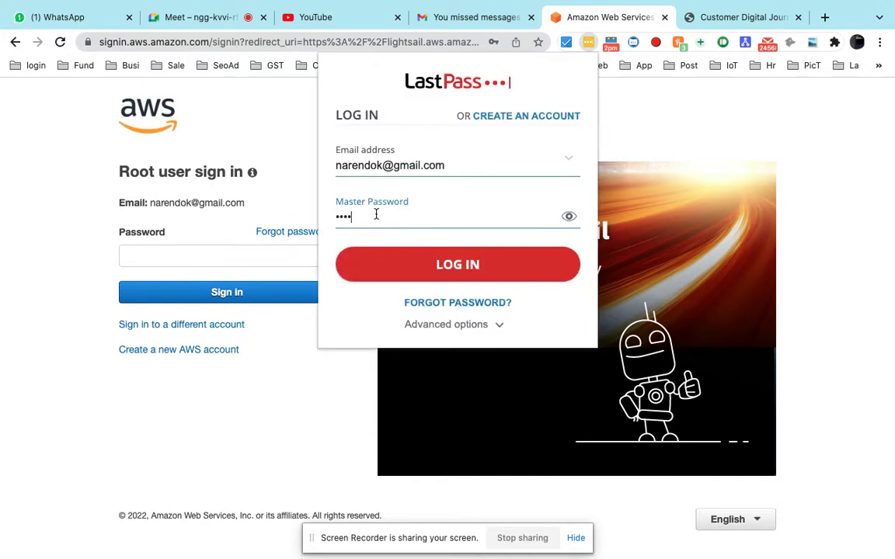
text(******)
key(Return)
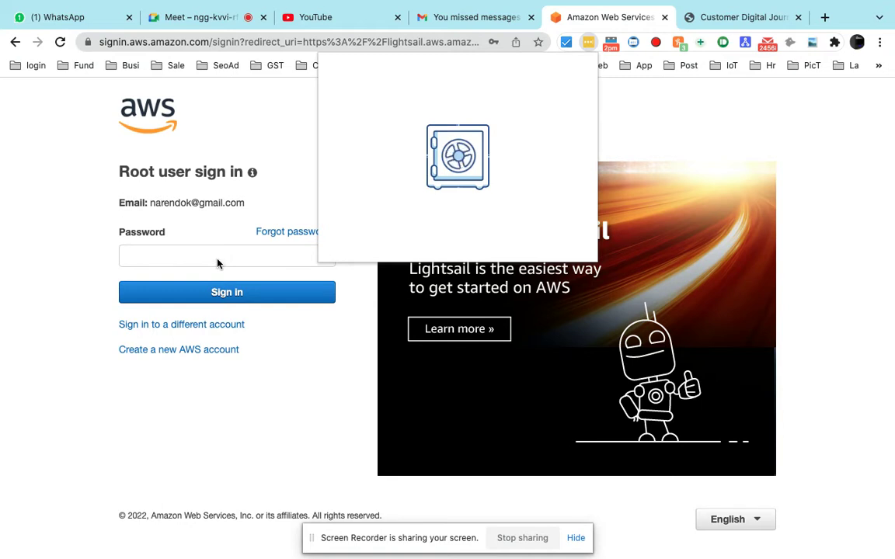
- Take over as main presenter in Meet and share the entire screen
click(216, 21)
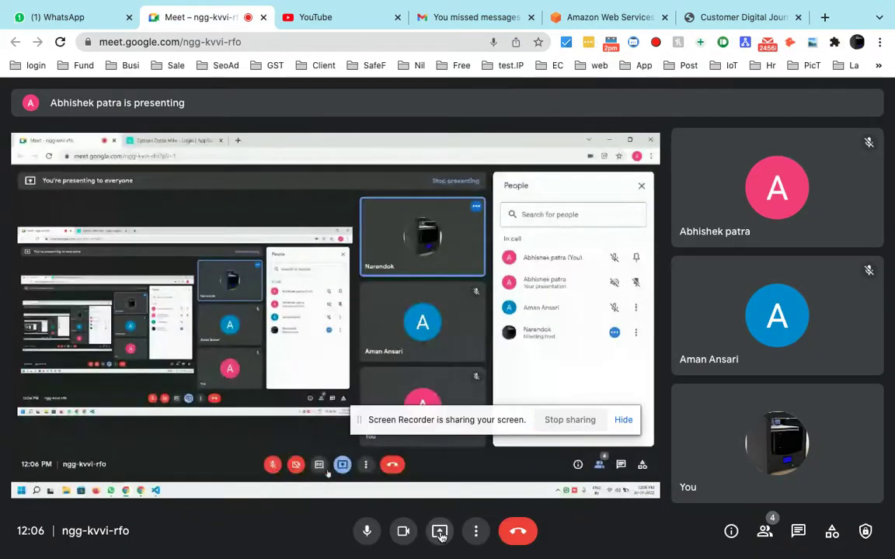
drag(439, 432, 399, 473)
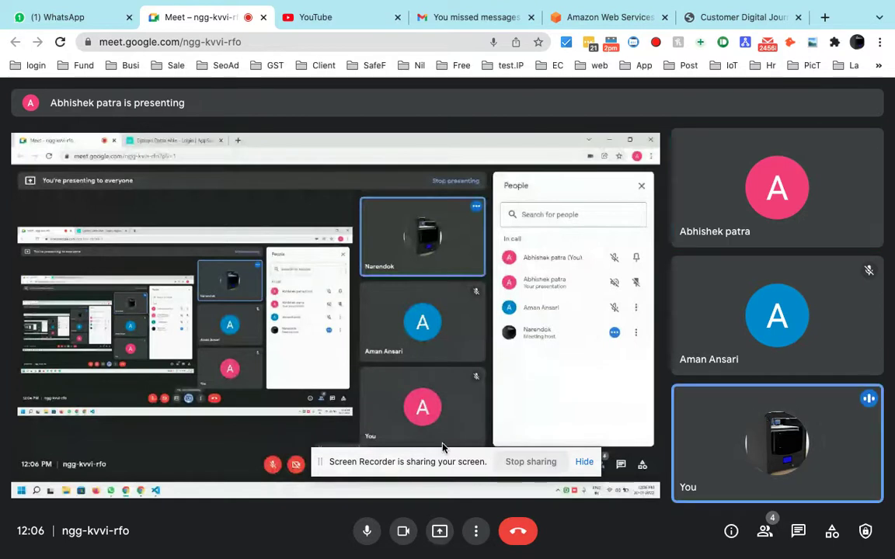
click(440, 533)
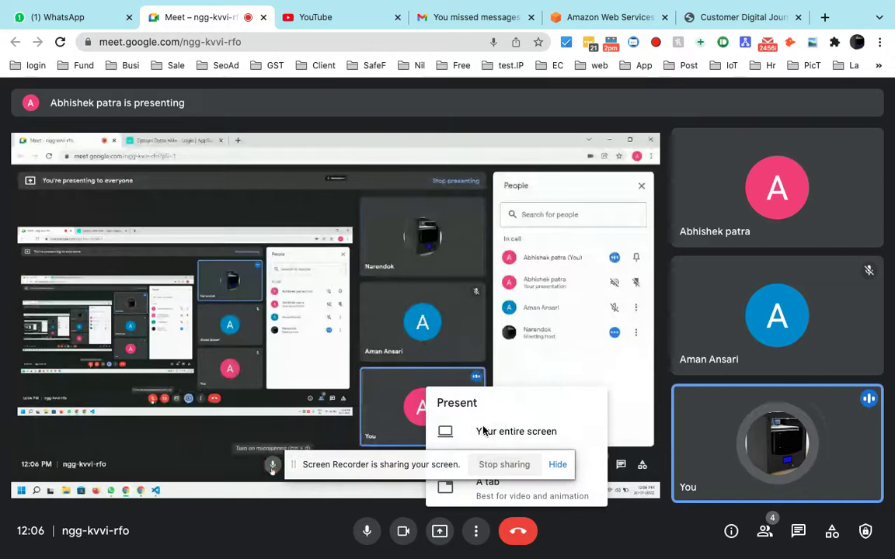
click(516, 431)
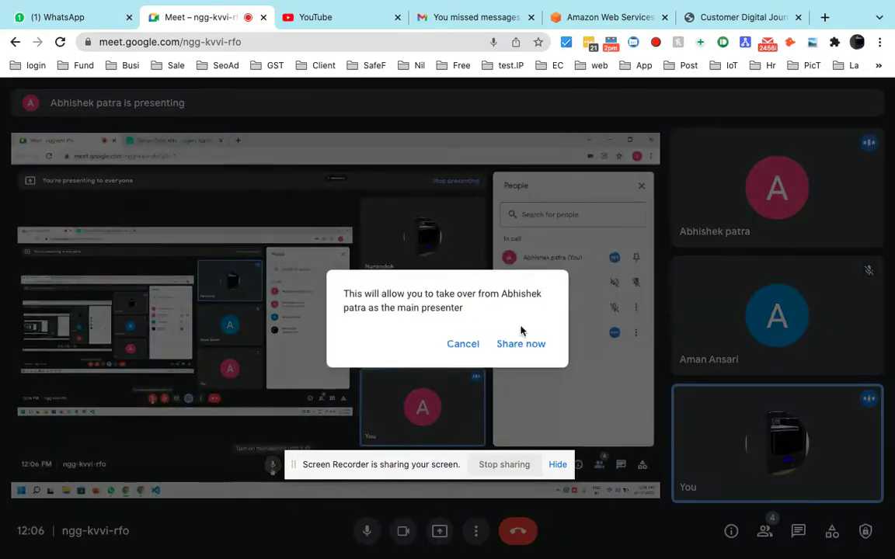
click(525, 352)
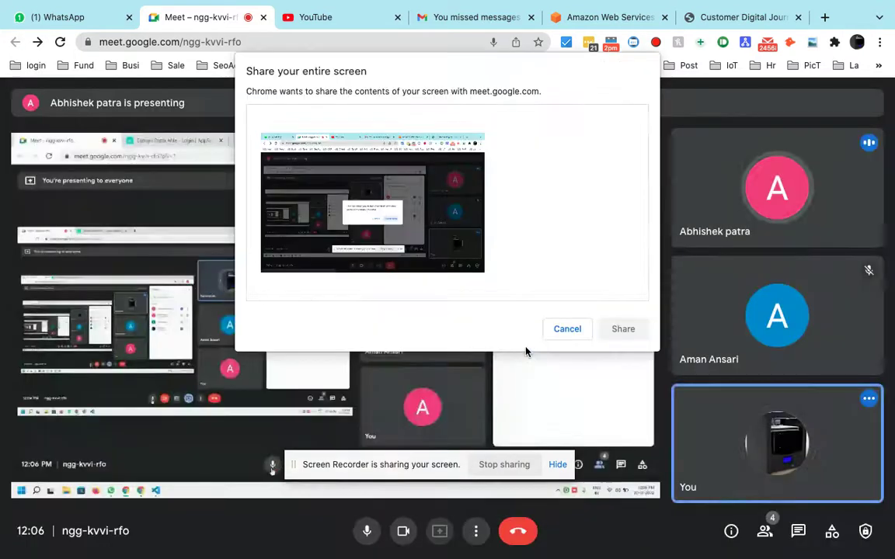
click(610, 327)
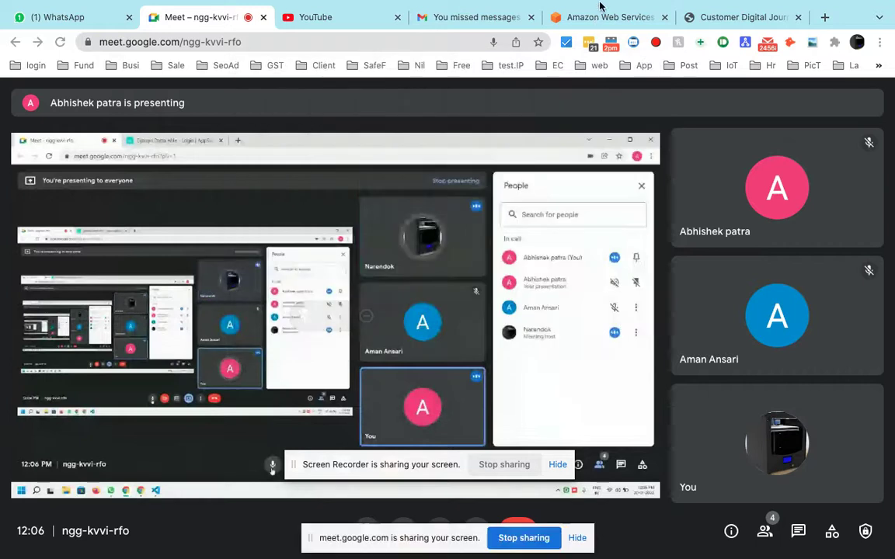
mouse_move(602, 11)
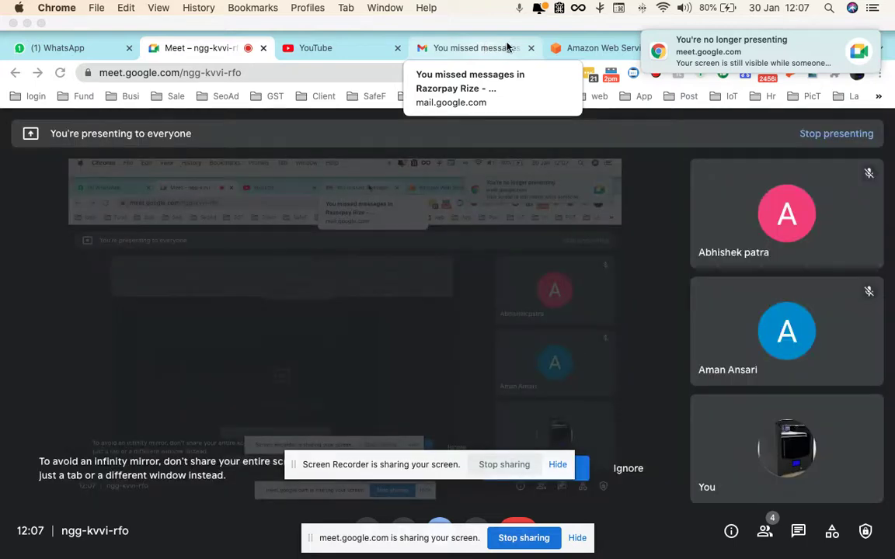
- Sign in to AWS with the filled-in password and submit the MFA code
click(598, 48)
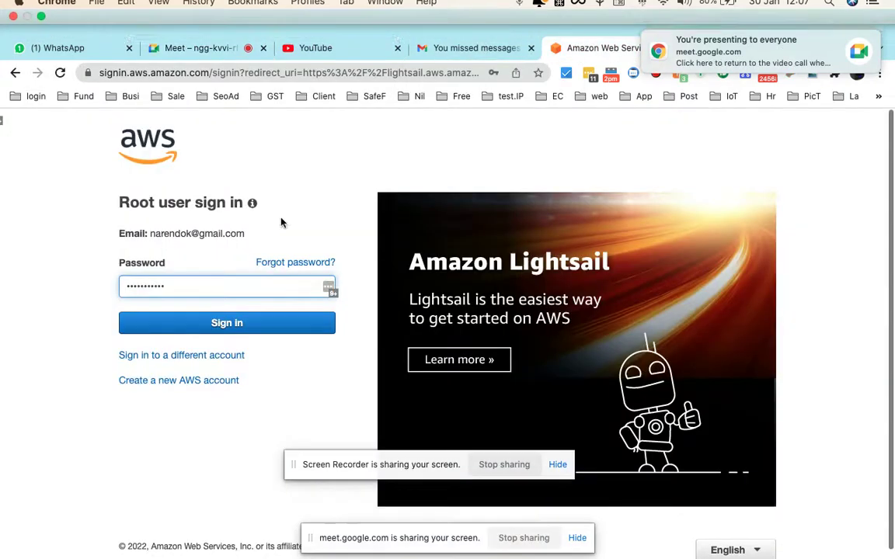
click(203, 295)
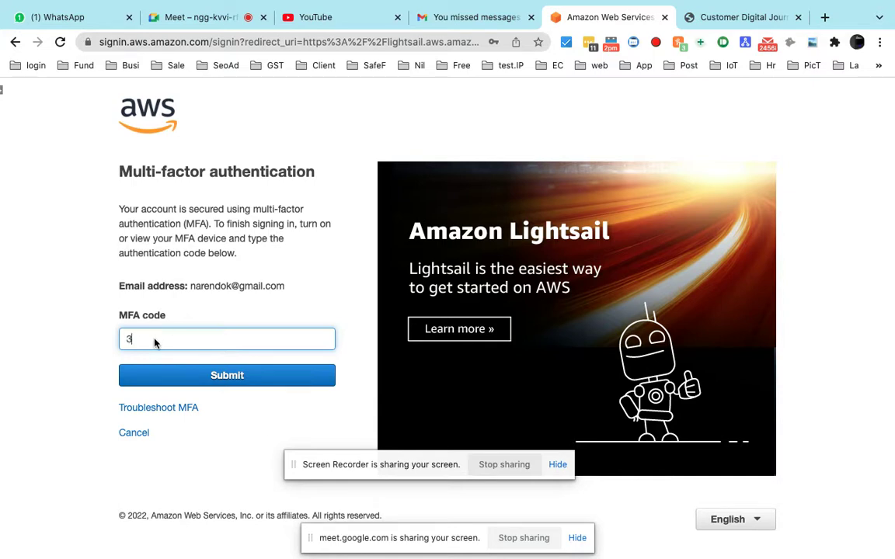
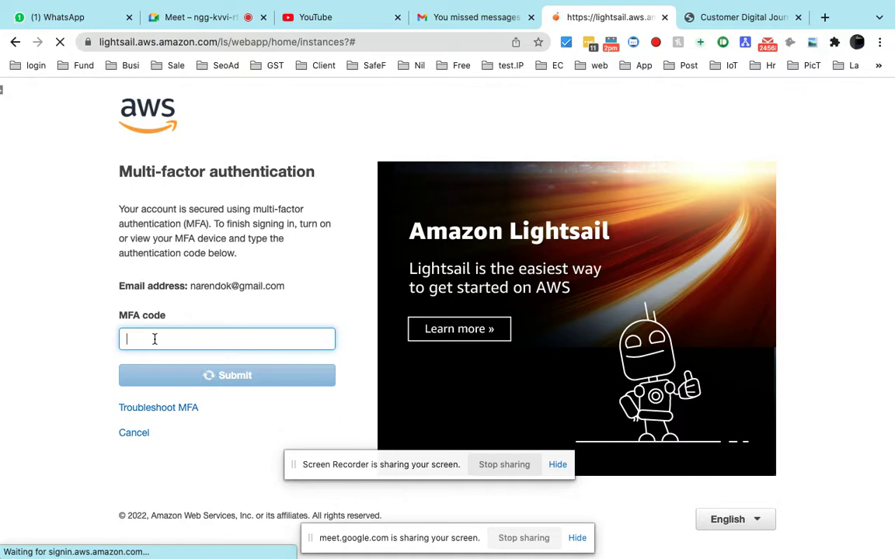
drag(361, 464, 375, 510)
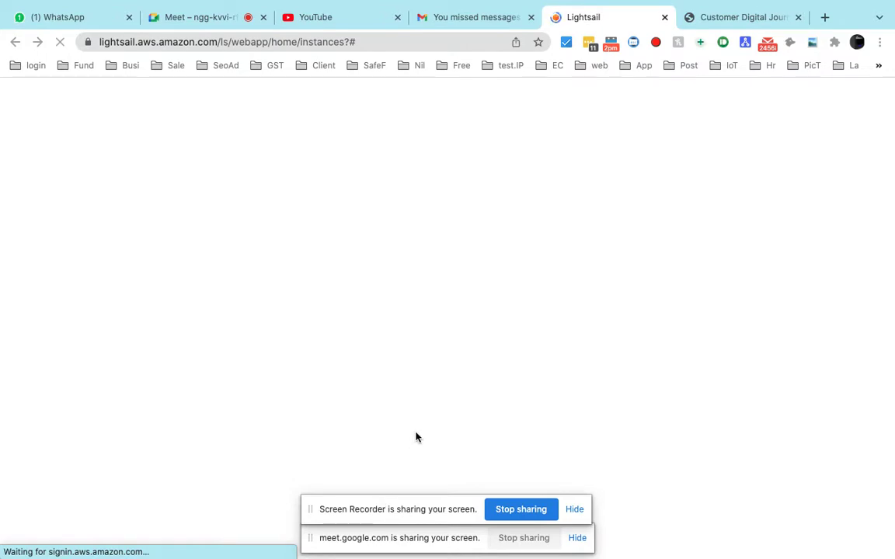
- Hide both screen-sharing notification bars over the Lightsail home page
drag(431, 510, 431, 555)
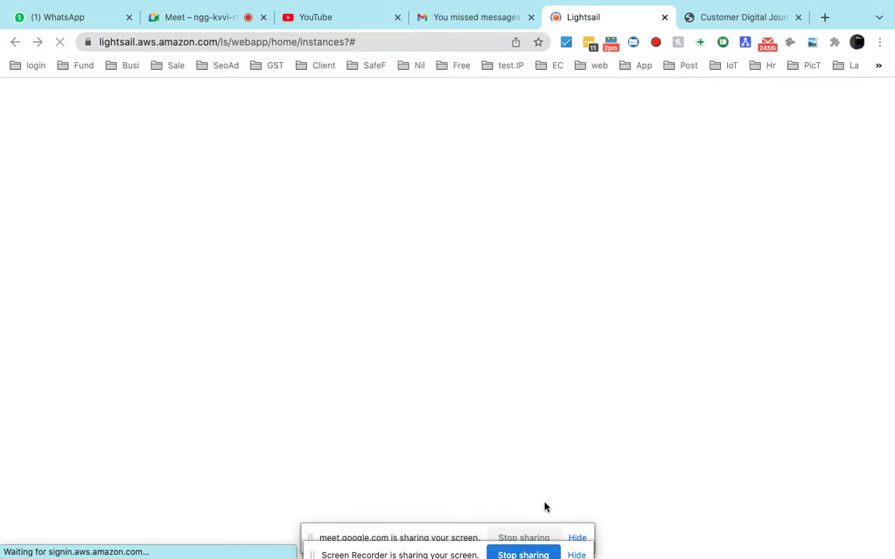
click(577, 537)
click(578, 554)
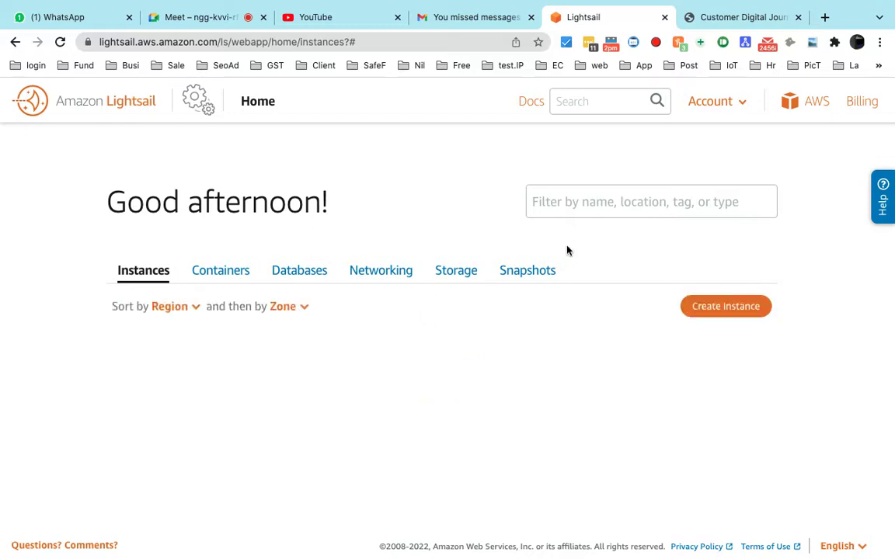
- Open Django-1's IP 13.213.189.80 in a new tab from the Singapore instance list
scroll(458, 337, down, 2)
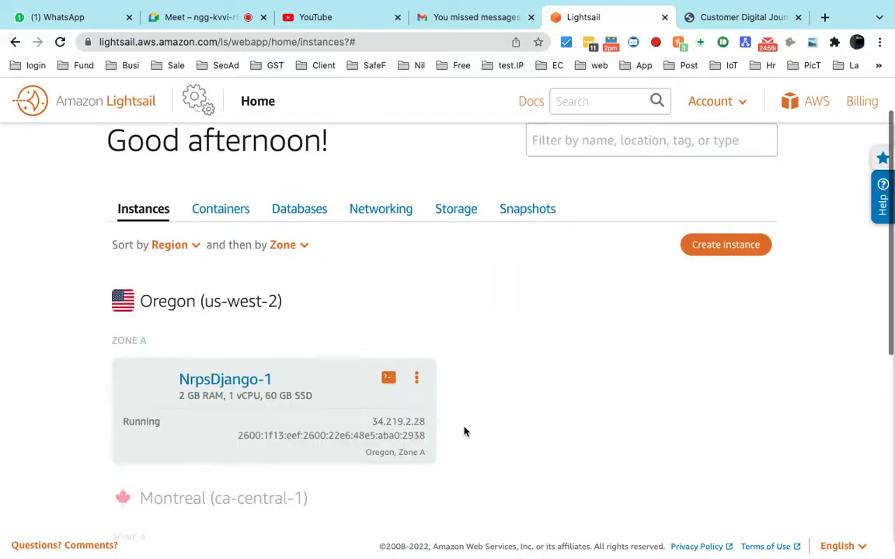
scroll(463, 432, down, 3)
scroll(464, 431, down, 6)
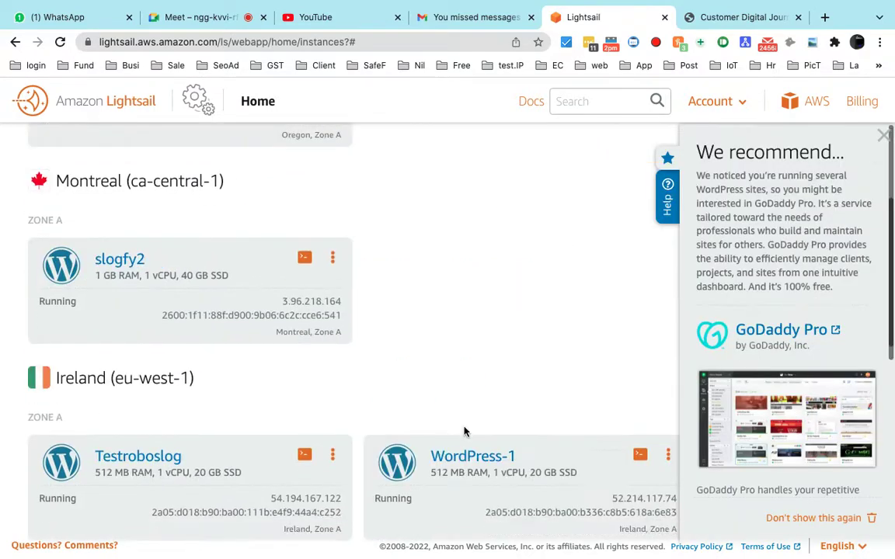
scroll(464, 431, down, 10)
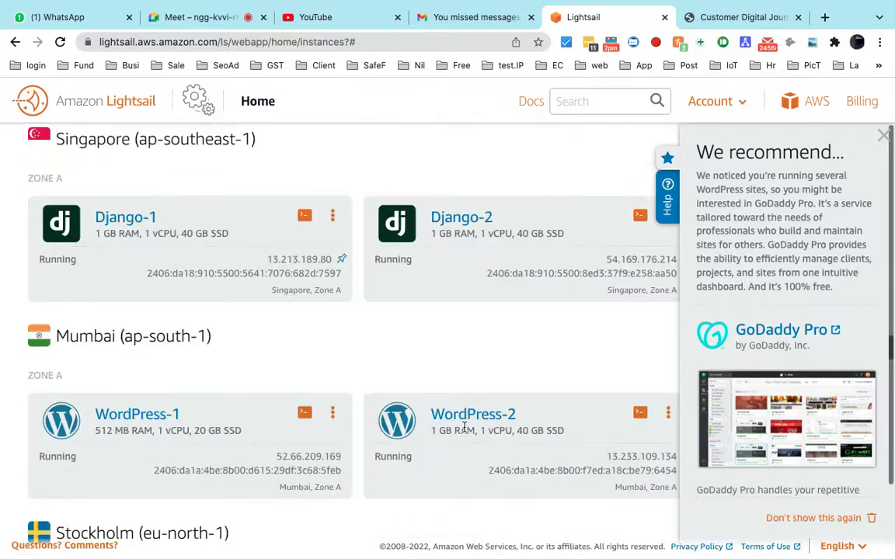
right_click(299, 259)
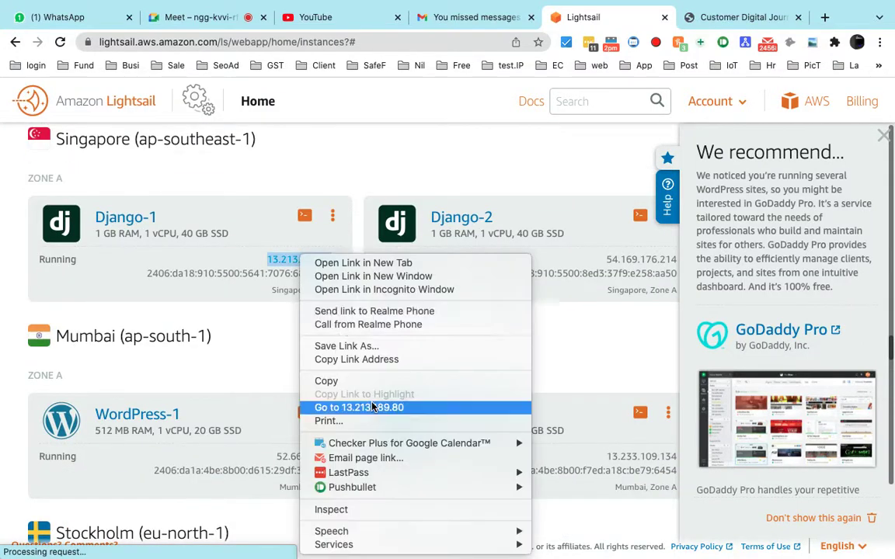
click(371, 406)
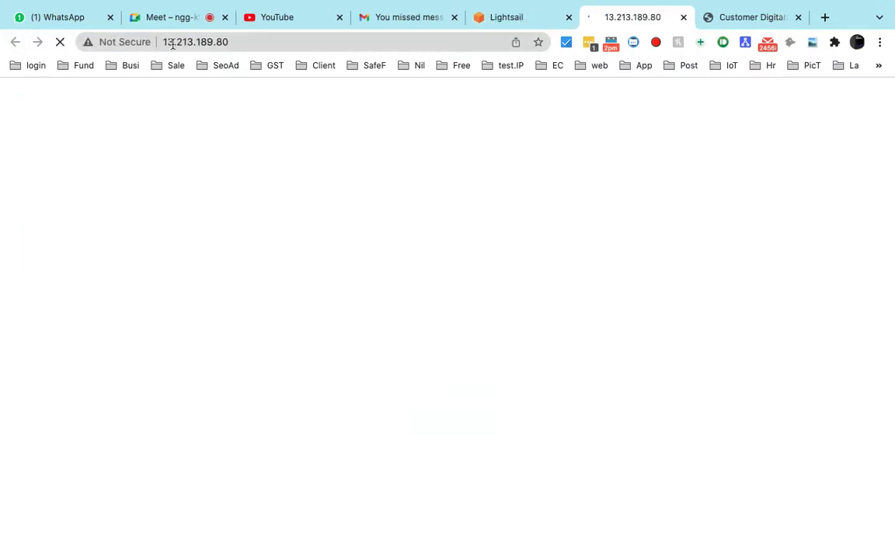
click(163, 42)
click(193, 43)
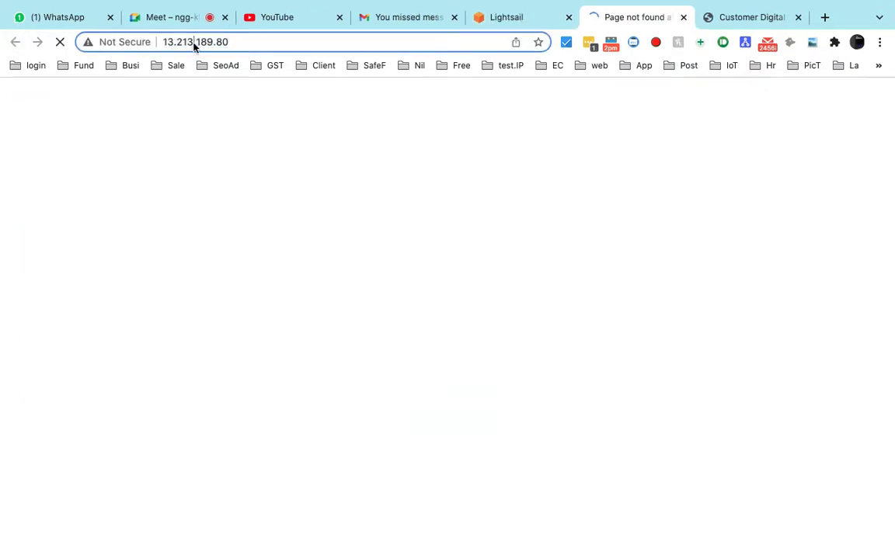
- Load 13.213.189.80/admin in the new tab
click(260, 42)
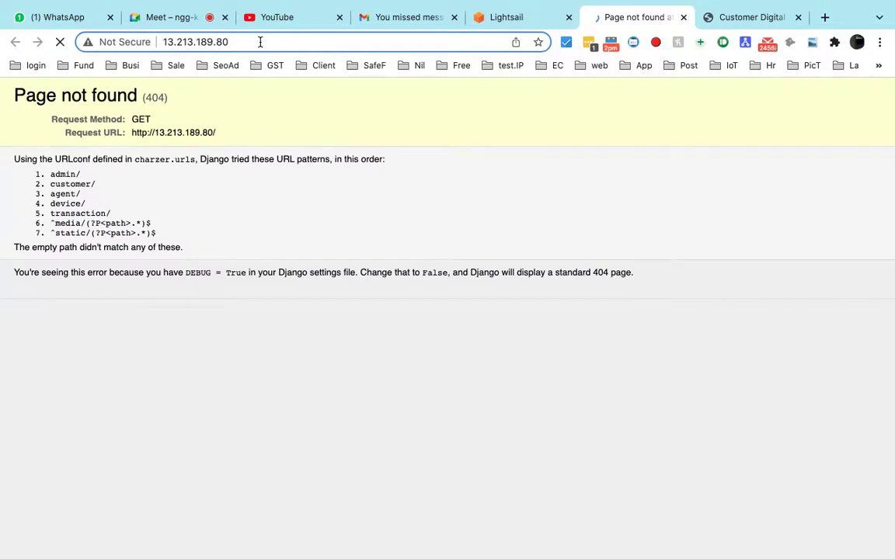
text(/admin)
key(Return)
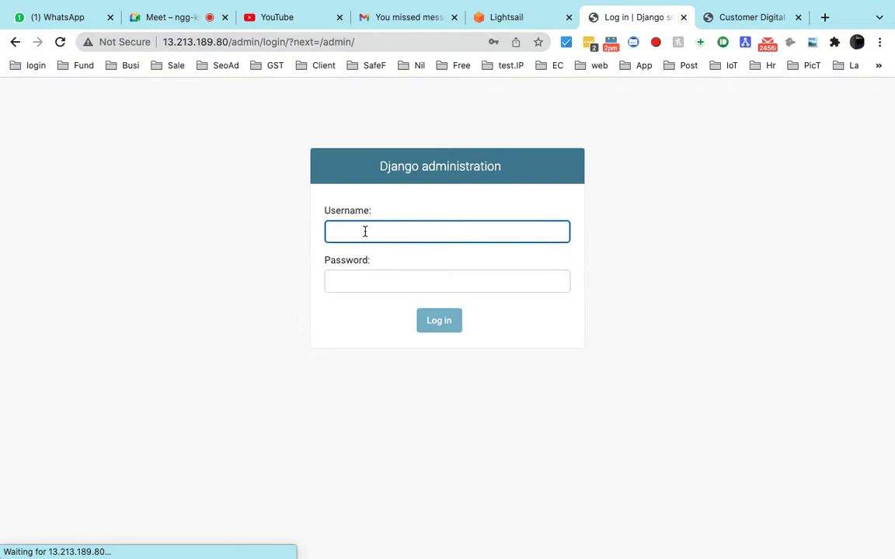
- Log in with the saved admin credentials and dismiss the password-breach warning
click(363, 231)
click(365, 264)
click(437, 319)
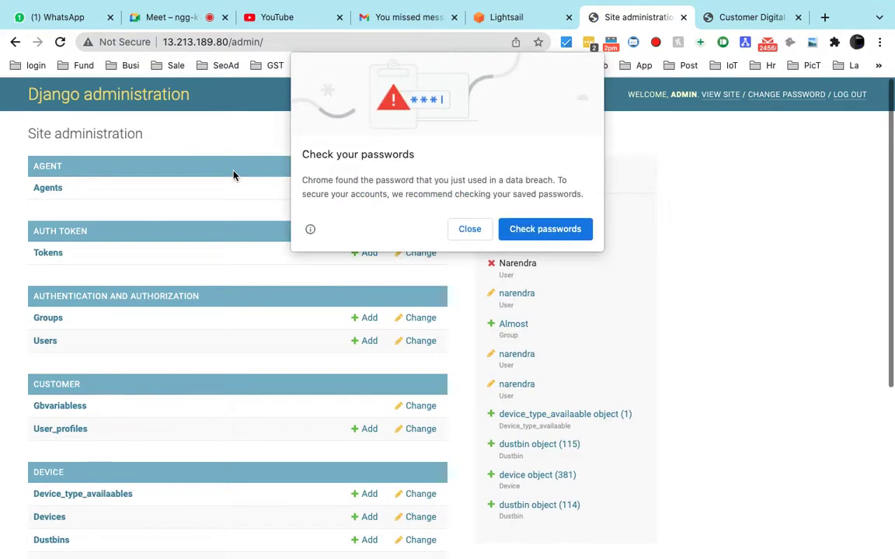
click(466, 226)
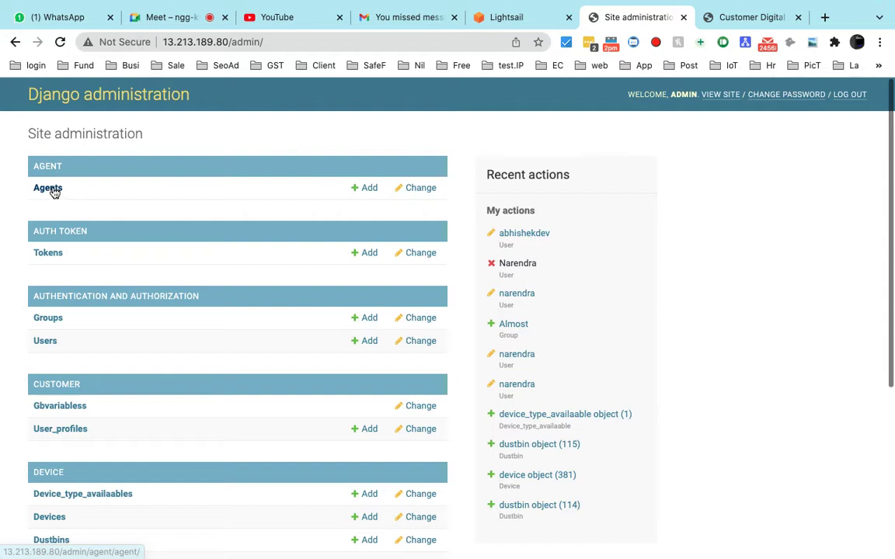
- Scroll through the Customer, Device and Tracker models, briefly checking the Meet call
scroll(143, 234, down, 2)
scroll(93, 209, up, 2)
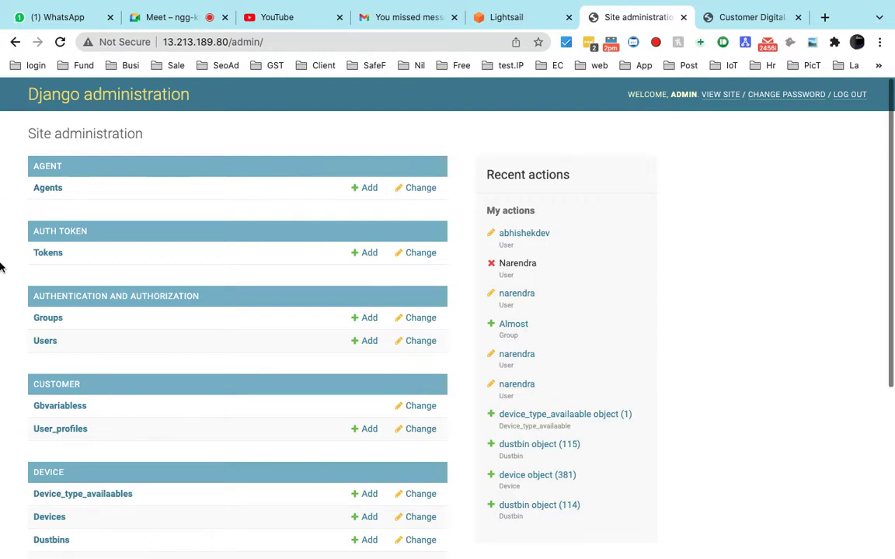
scroll(6, 249, down, 1)
scroll(32, 253, down, 2)
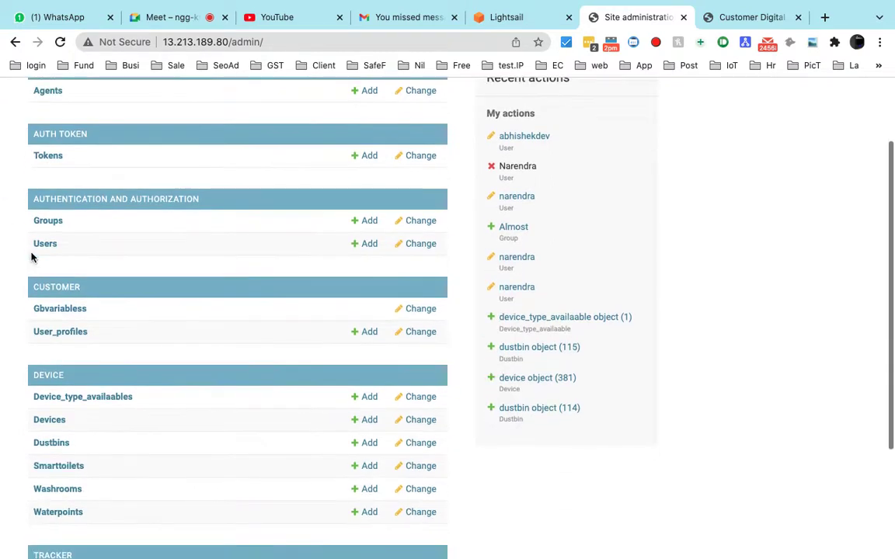
scroll(32, 258, down, 1)
scroll(24, 277, down, 2)
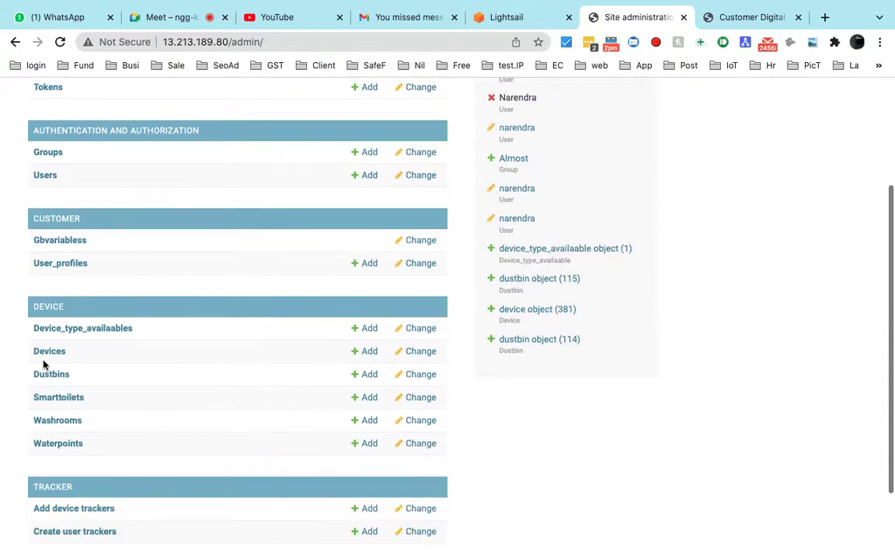
click(174, 21)
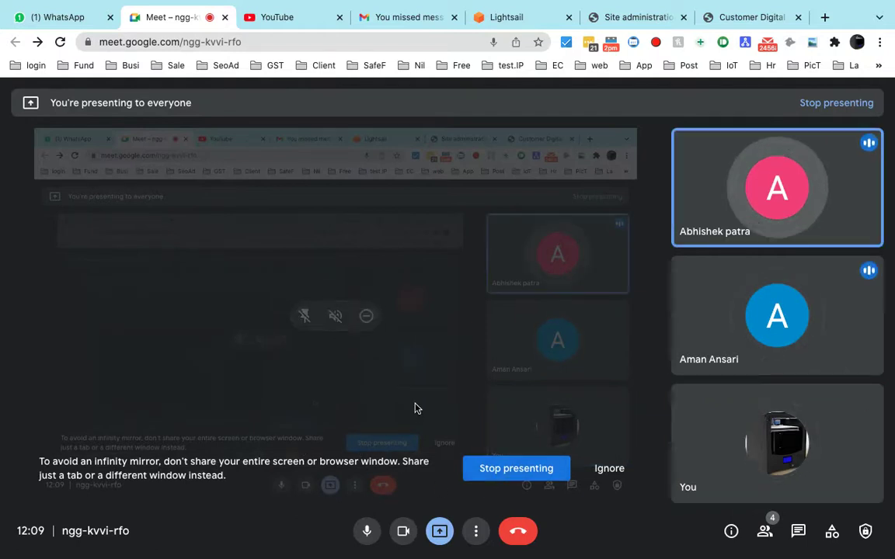
click(619, 19)
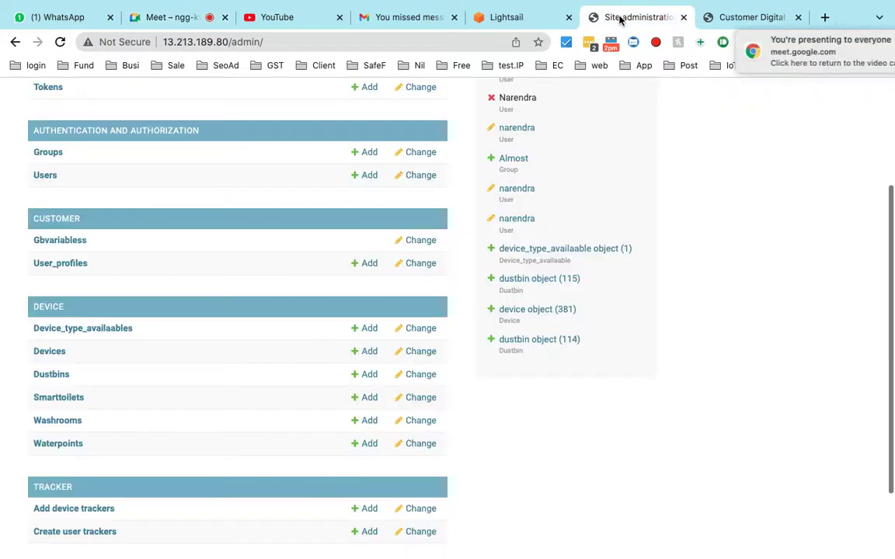
- Go to the Devices list, with objects up to 385, and open an empty Add device form
scroll(202, 258, up, 1)
scroll(88, 242, up, 2)
scroll(88, 241, down, 3)
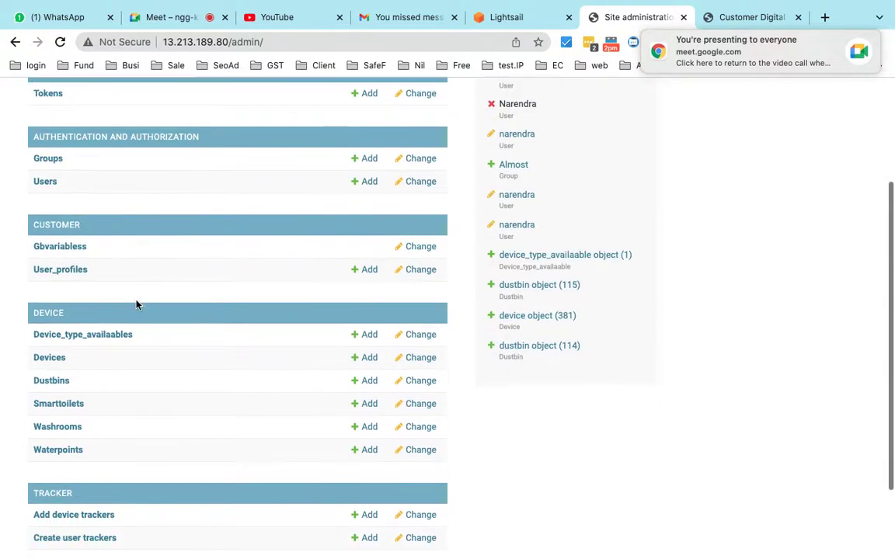
scroll(136, 305, down, 2)
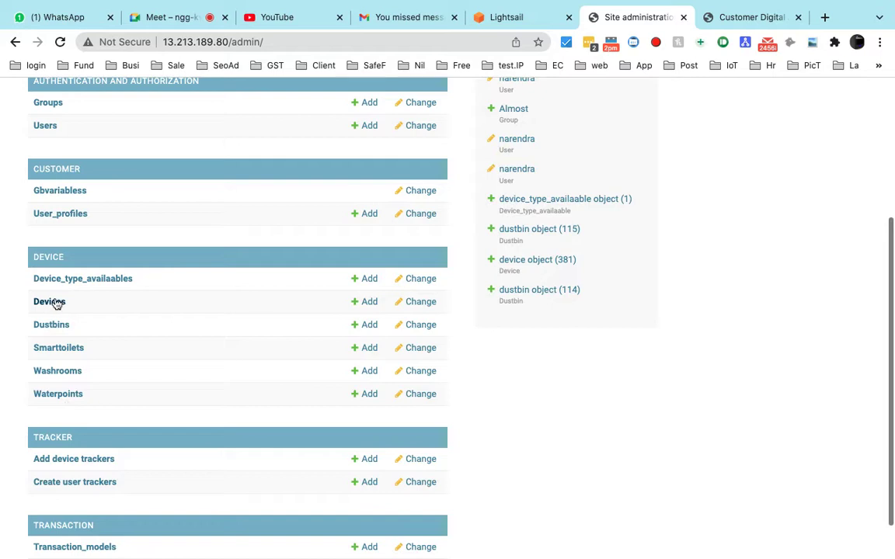
click(53, 304)
scroll(144, 410, down, 1)
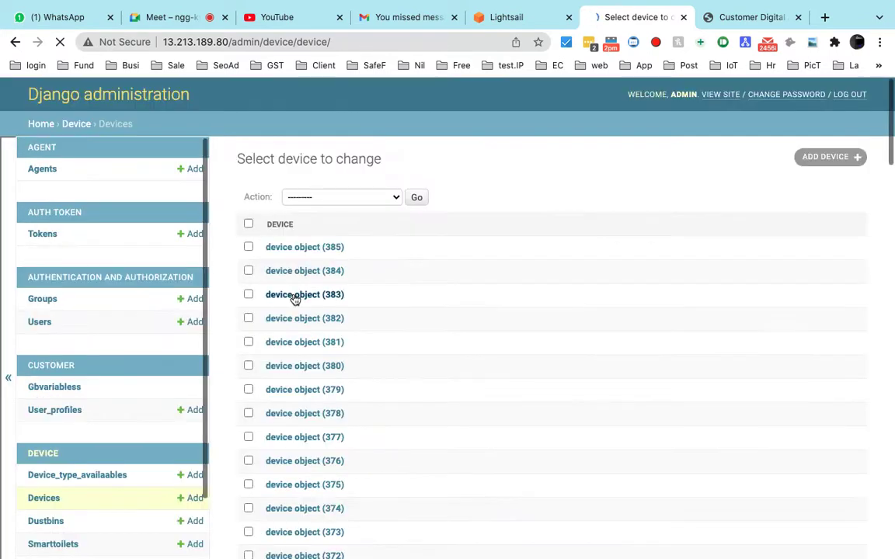
scroll(293, 300, down, 2)
scroll(294, 299, up, 2)
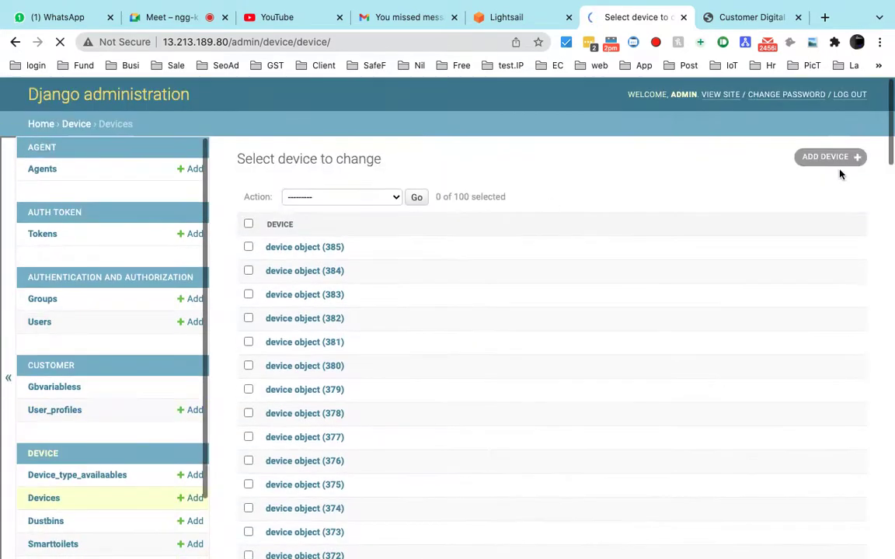
click(832, 160)
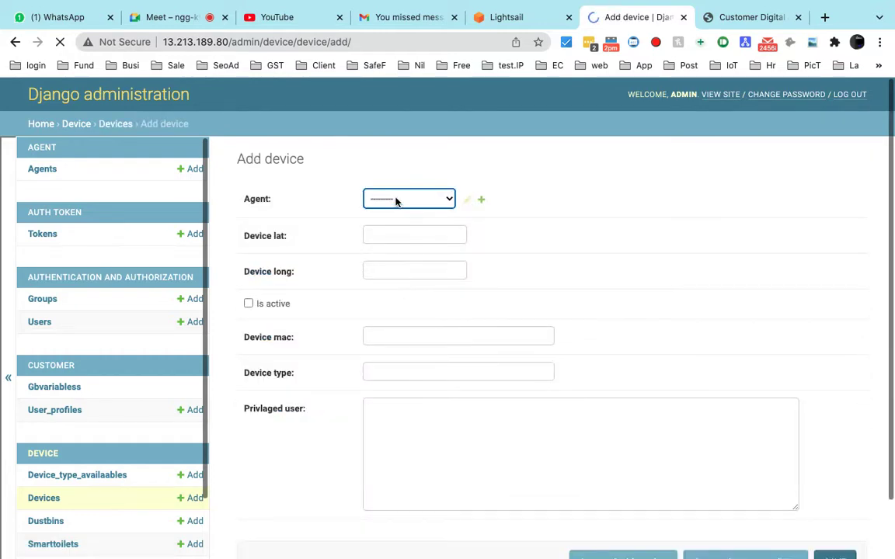
- Look through the agent dropdown on the Add device form without choosing any agent
click(395, 199)
click(321, 197)
scroll(375, 234, down, 3)
scroll(377, 271, up, 3)
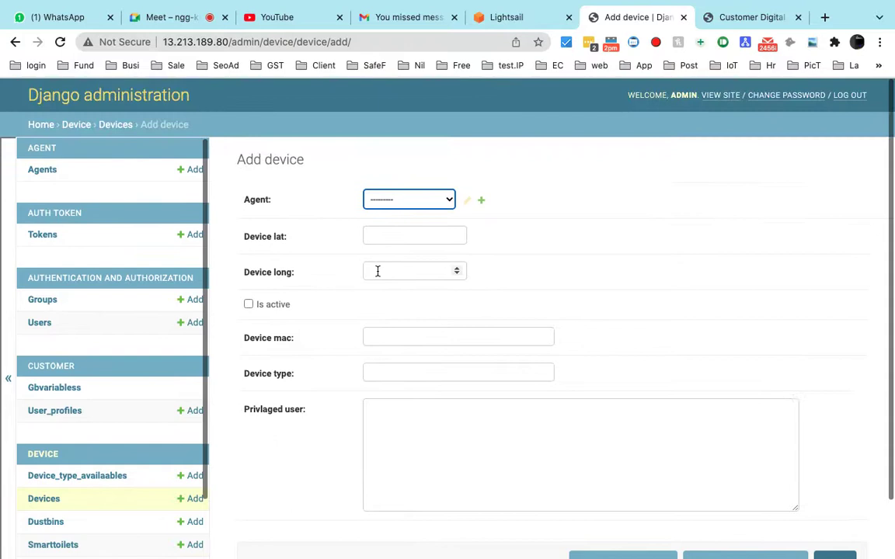
click(393, 200)
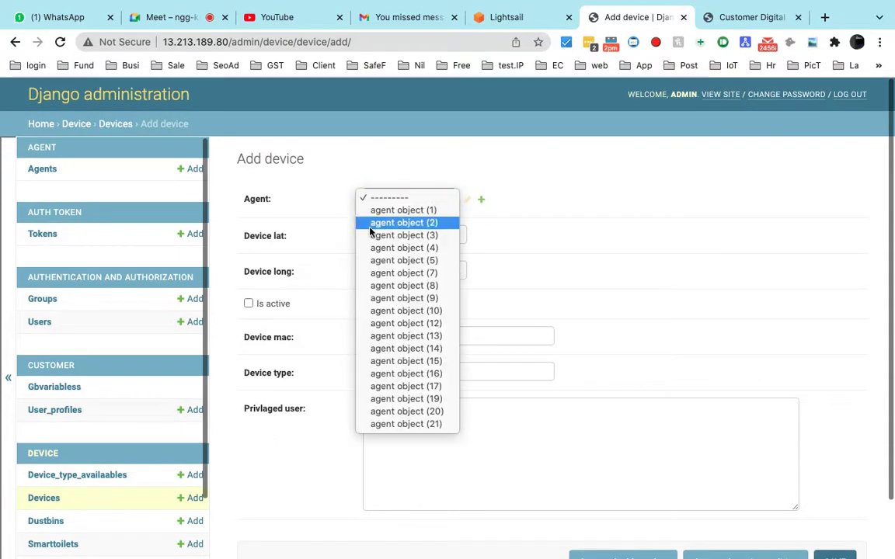
click(330, 200)
click(384, 202)
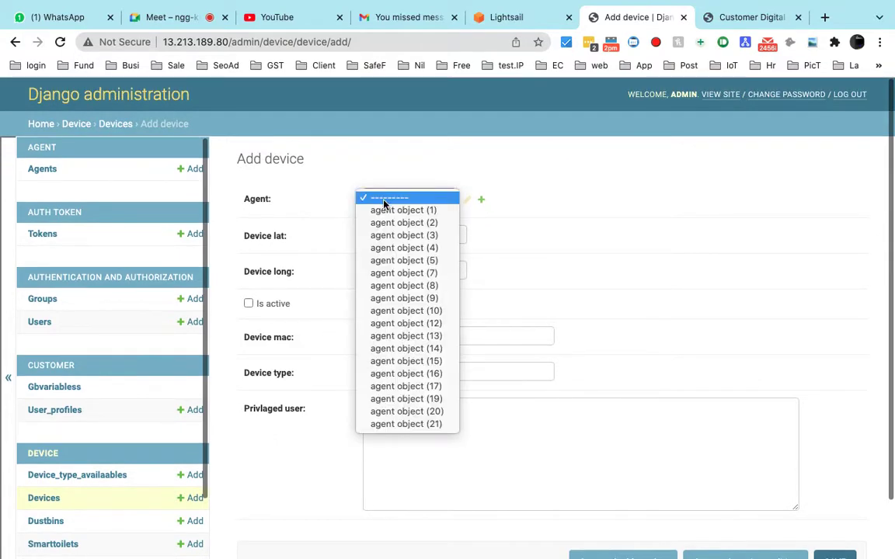
click(333, 193)
- Leave the Device type, Device mac and Privlaged user fields empty and go back to the Devices list
click(401, 374)
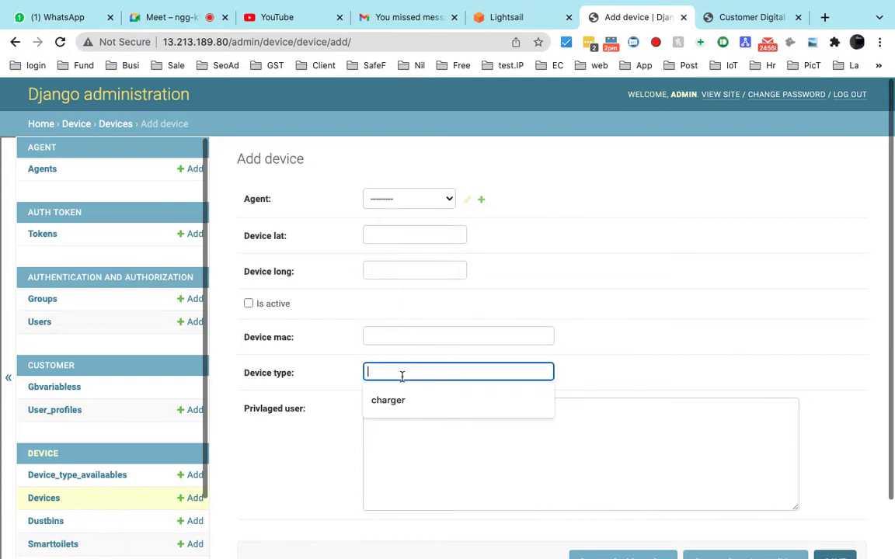
click(384, 339)
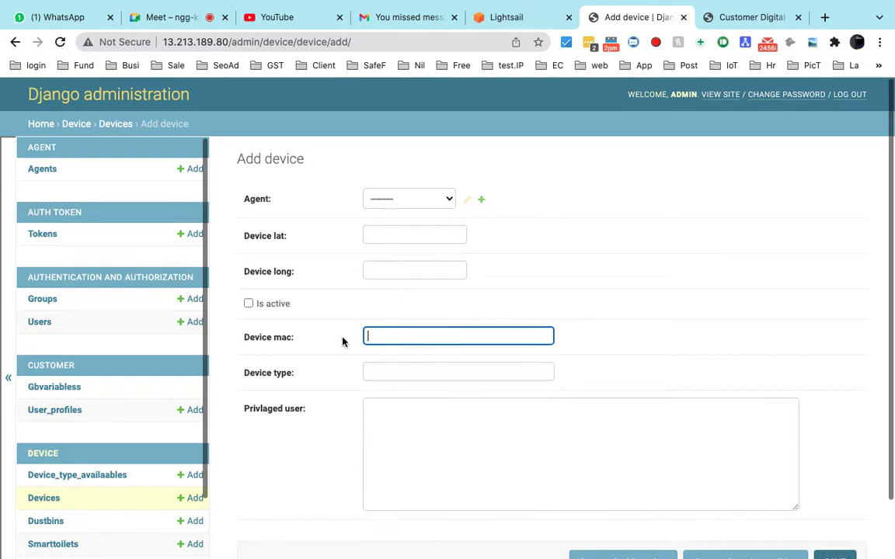
scroll(380, 335, down, 2)
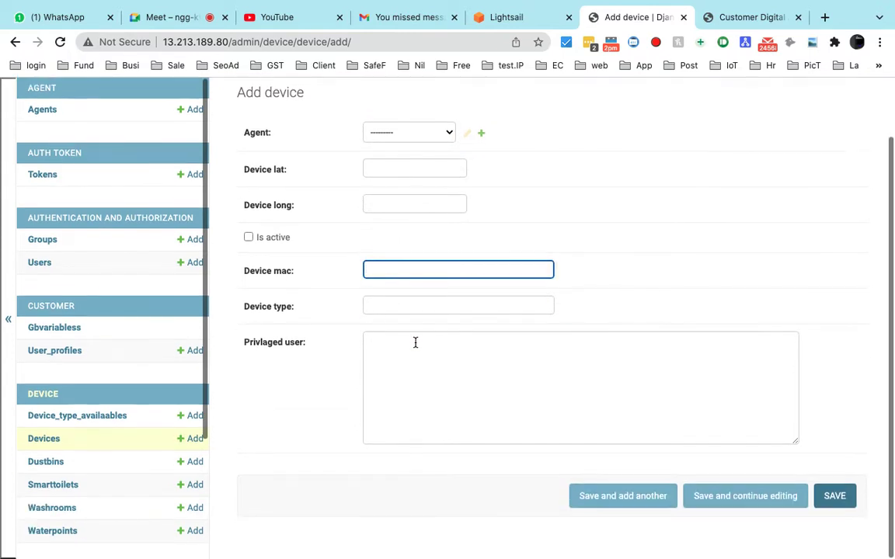
click(415, 343)
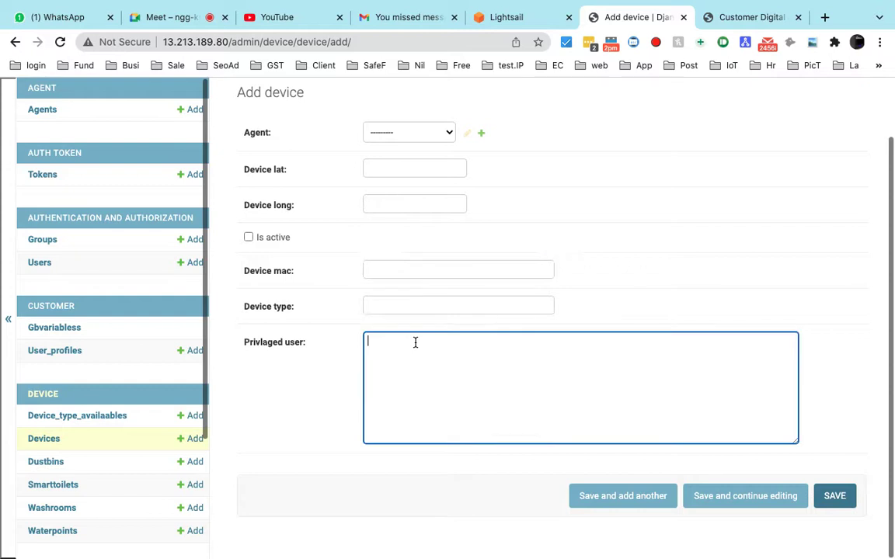
click(391, 304)
click(387, 266)
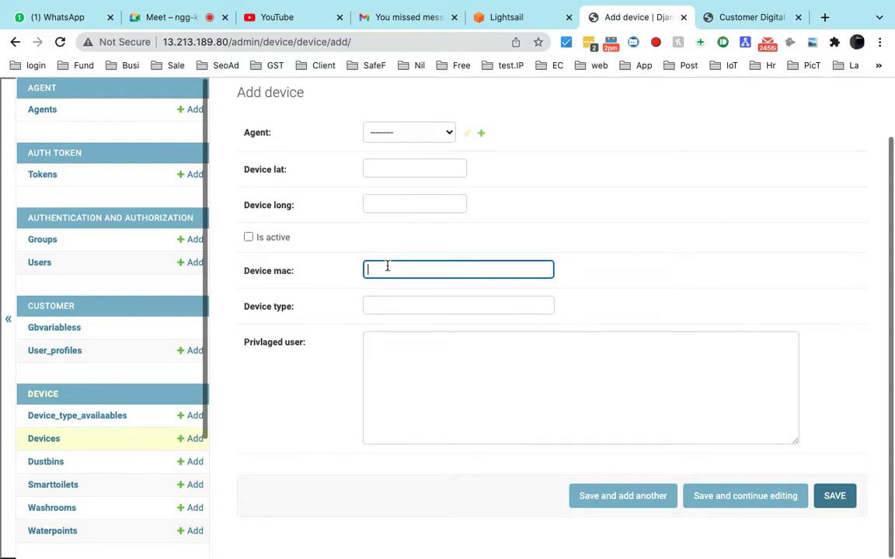
click(378, 330)
click(379, 300)
click(389, 266)
scroll(413, 274, up, 2)
click(11, 45)
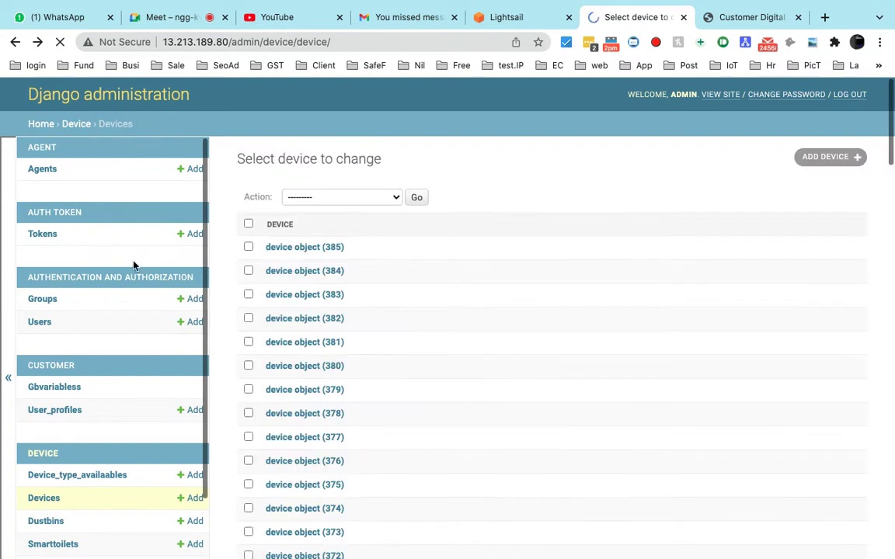
- Open dustbin object (115) from the Dustbins list
scroll(129, 305, down, 3)
scroll(101, 322, up, 2)
scroll(101, 323, up, 1)
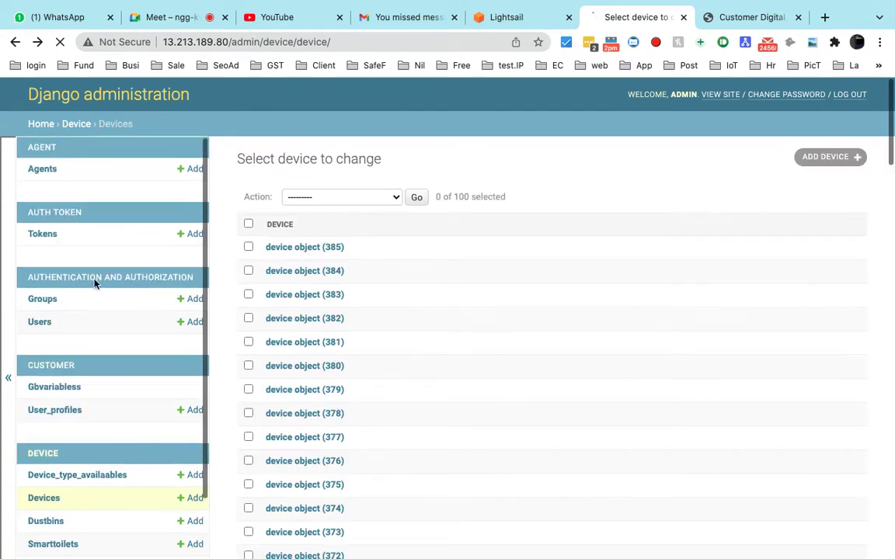
scroll(118, 307, down, 3)
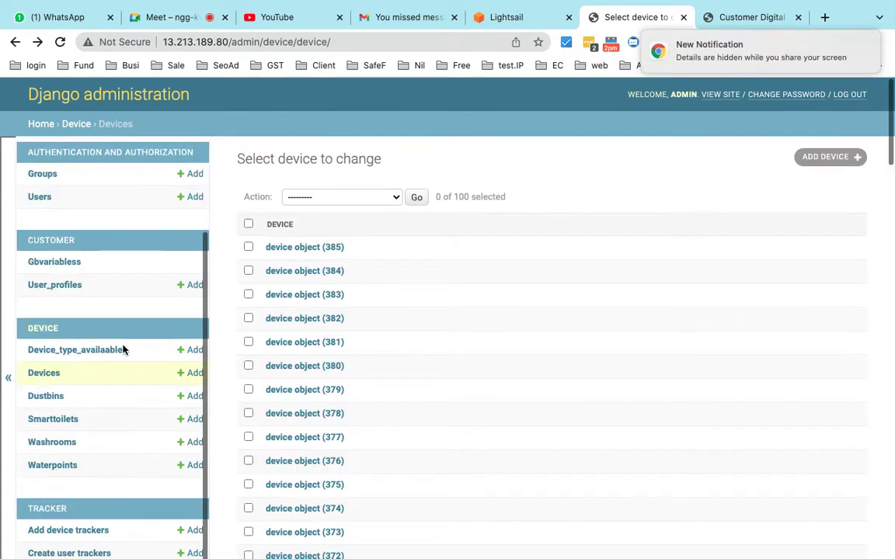
click(58, 397)
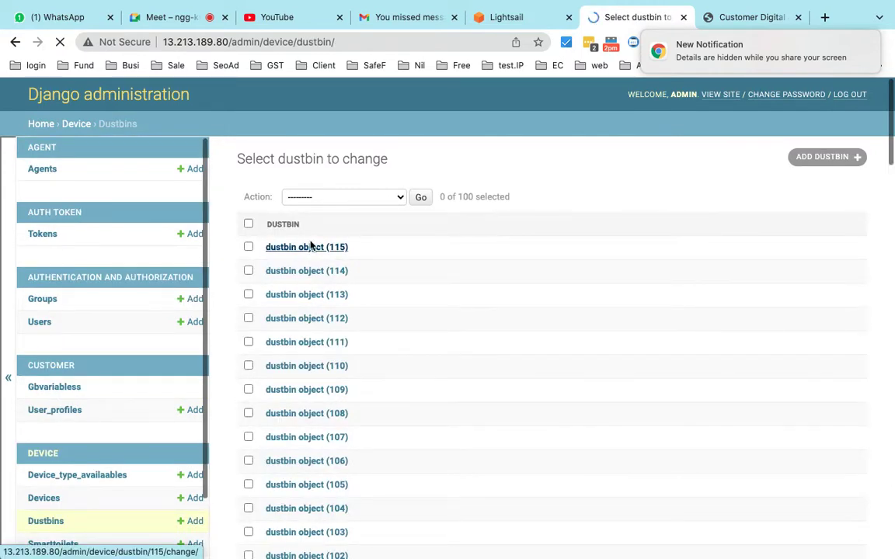
click(303, 248)
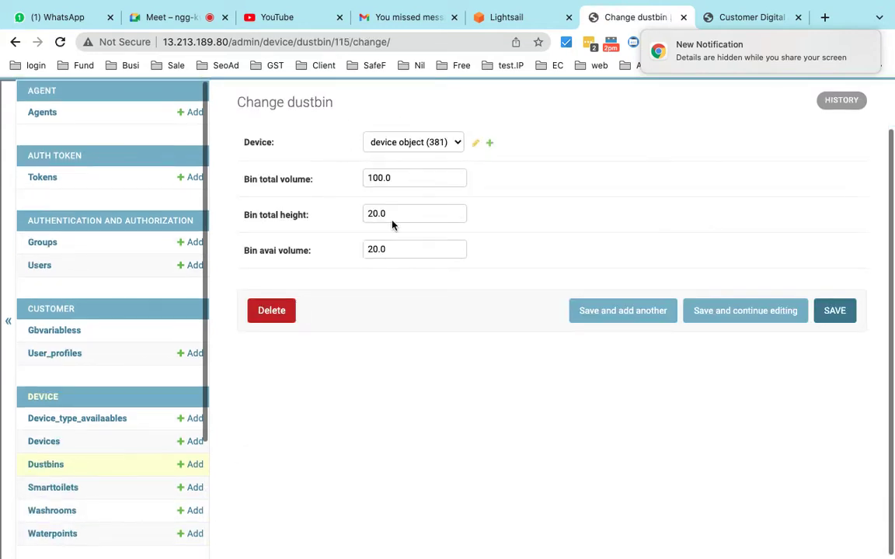
- Open transaction_model object (255) from the Transaction_models list
scroll(138, 373, down, 3)
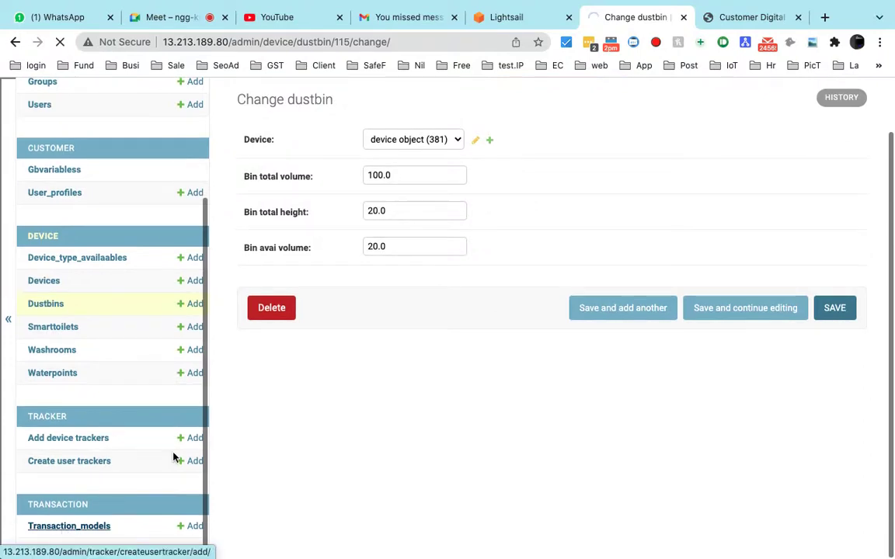
click(74, 525)
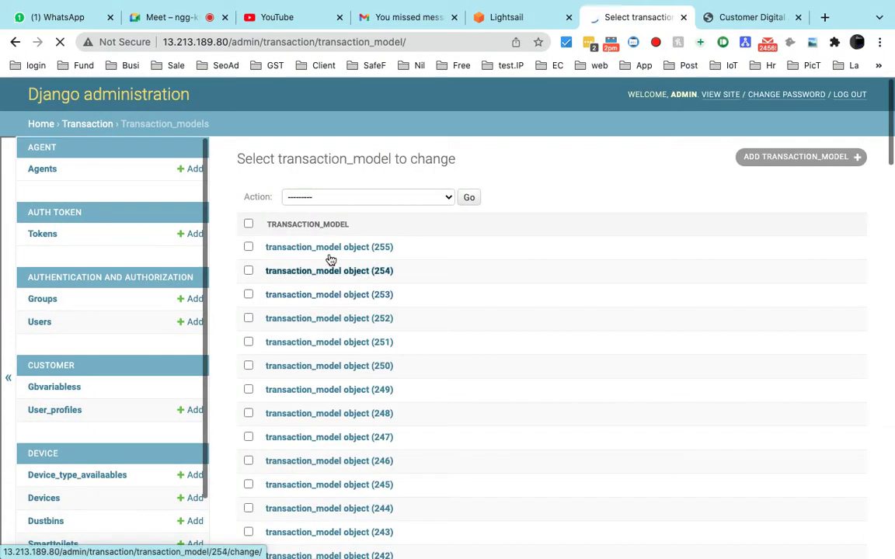
click(328, 251)
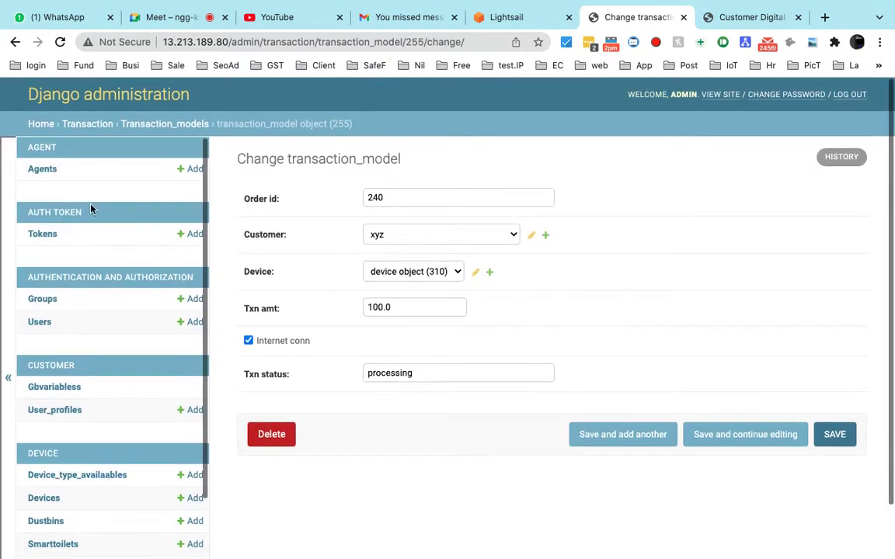
- Select the URL of transaction_model object (255) in the address bar and review the record
click(483, 45)
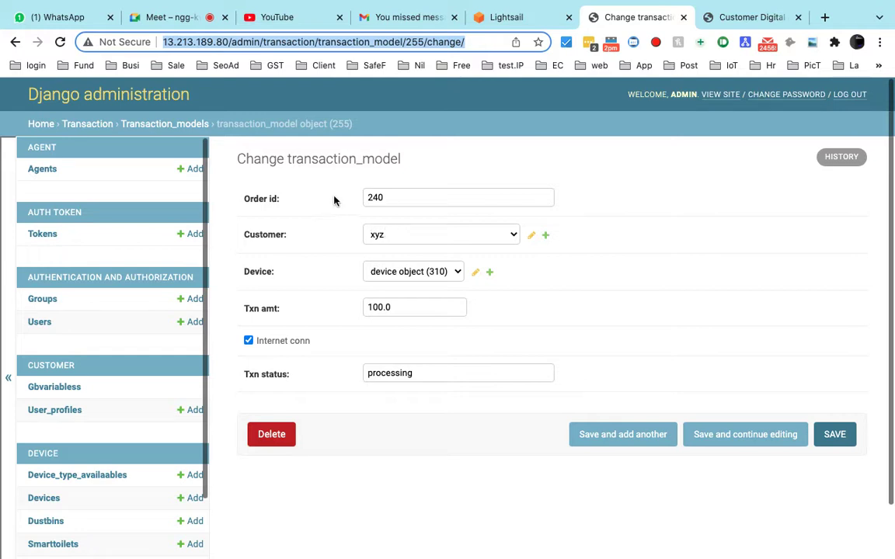
scroll(248, 324, down, 1)
scroll(248, 325, down, 2)
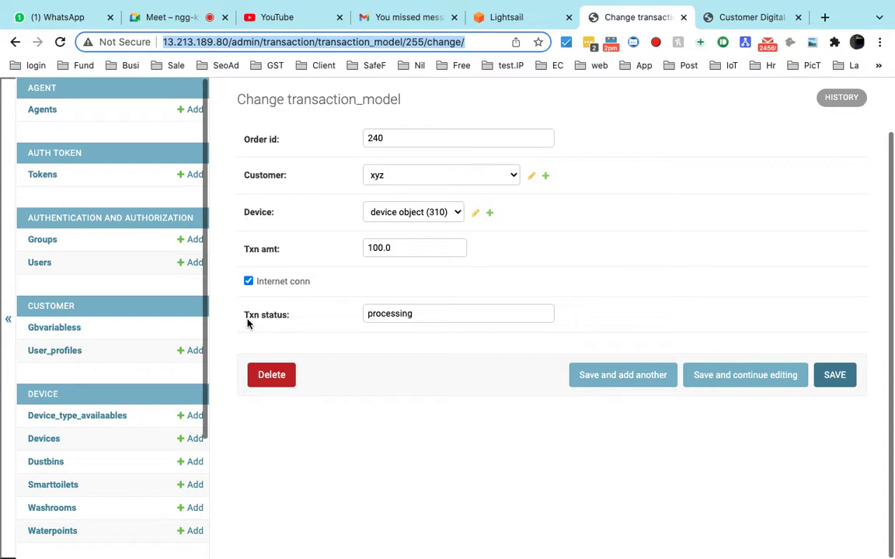
scroll(179, 279, up, 2)
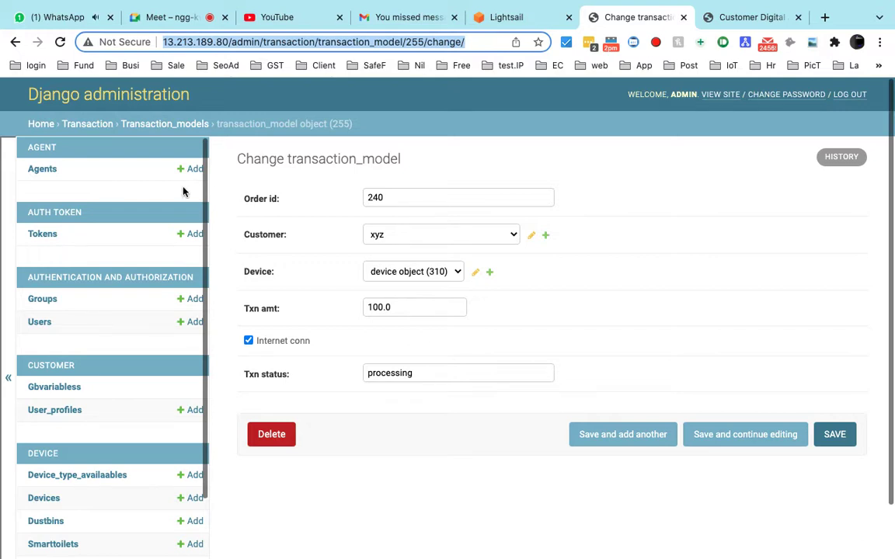
double_click(380, 198)
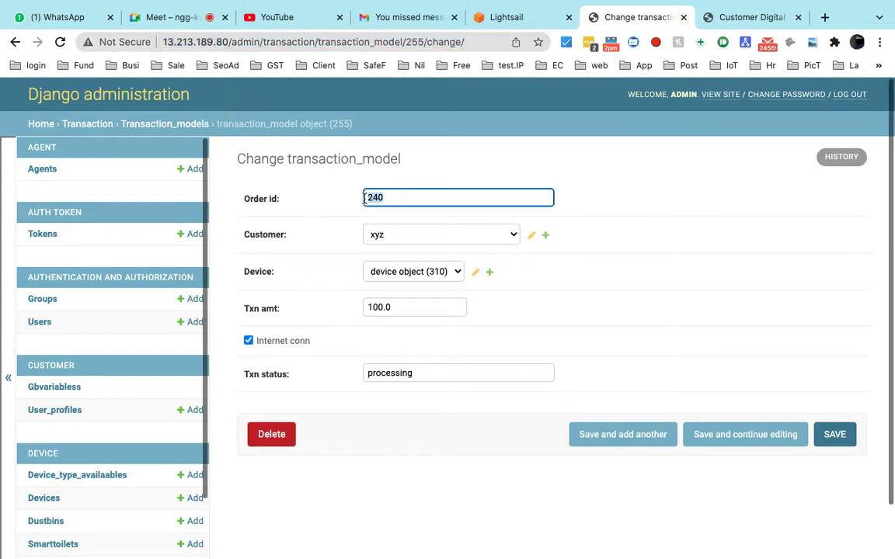
scroll(346, 228, down, 2)
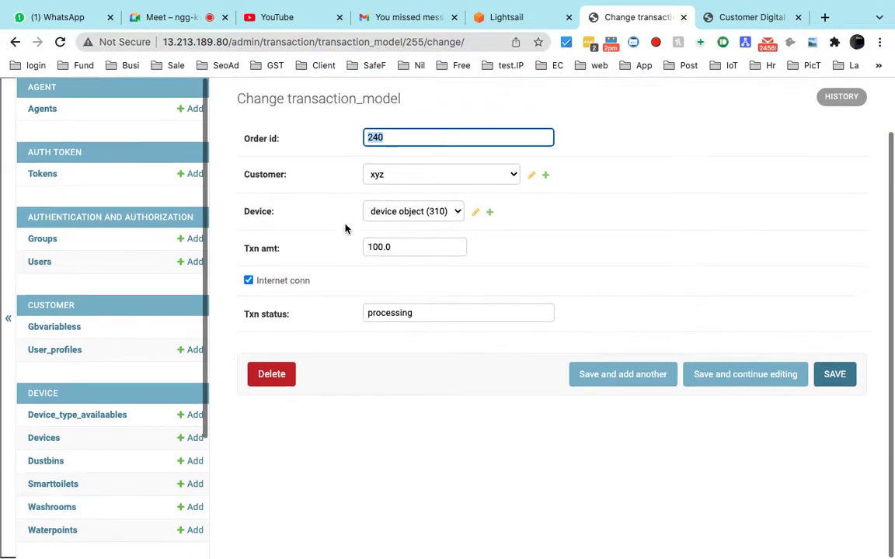
click(394, 214)
click(403, 214)
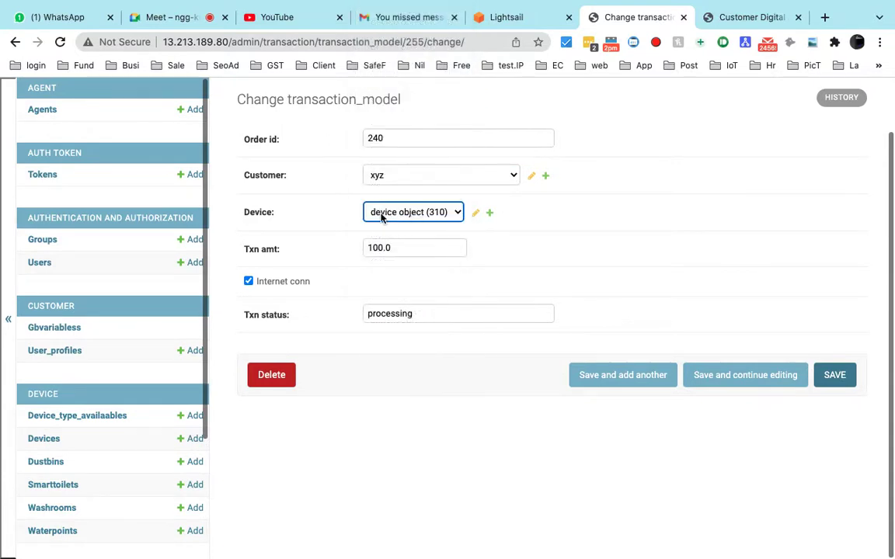
scroll(358, 205, up, 1)
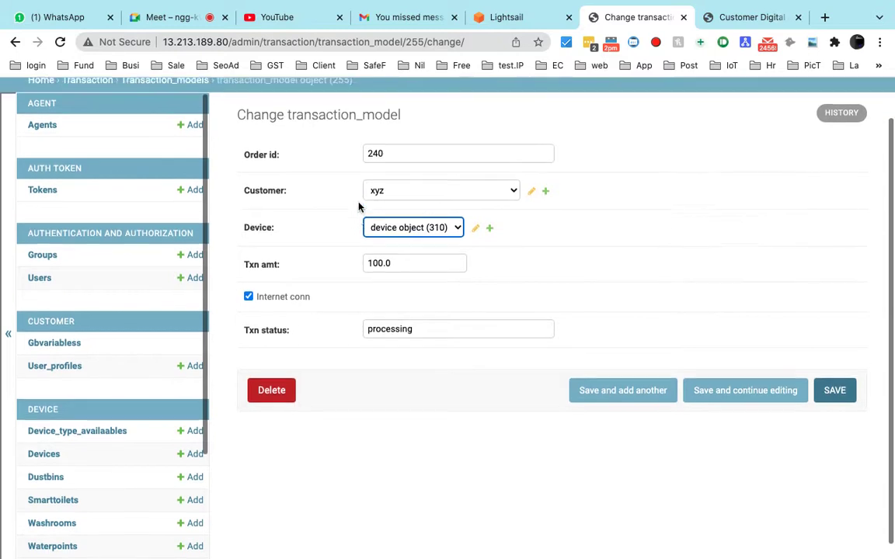
scroll(358, 204, up, 1)
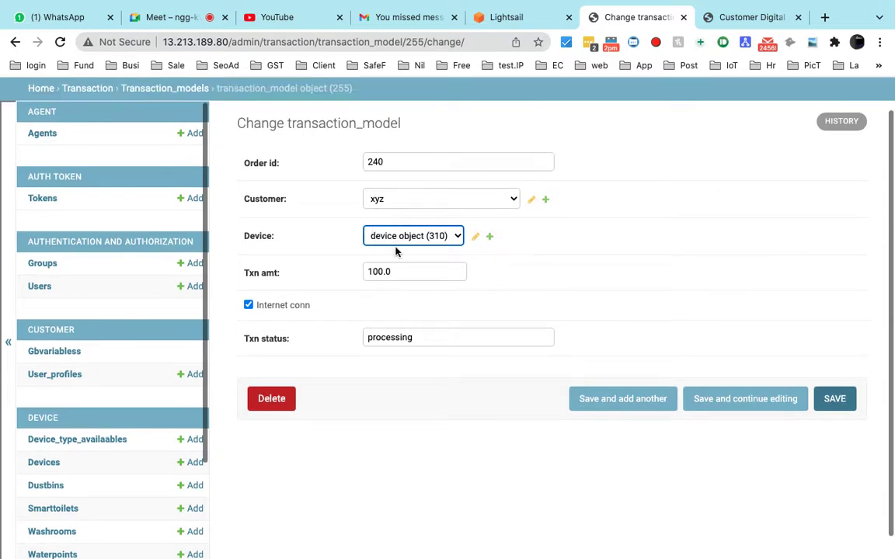
scroll(396, 250, up, 2)
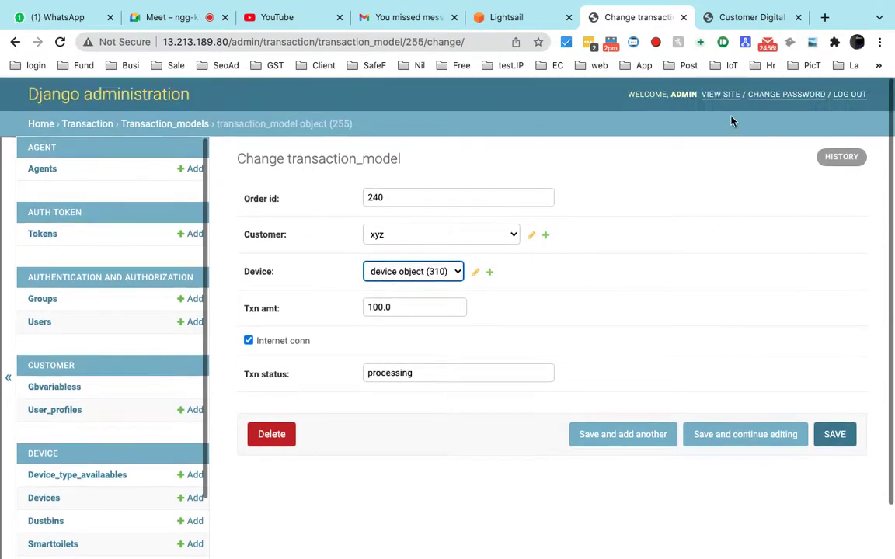
click(388, 271)
click(342, 282)
click(420, 271)
click(403, 272)
click(404, 272)
click(328, 273)
scroll(68, 332, down, 2)
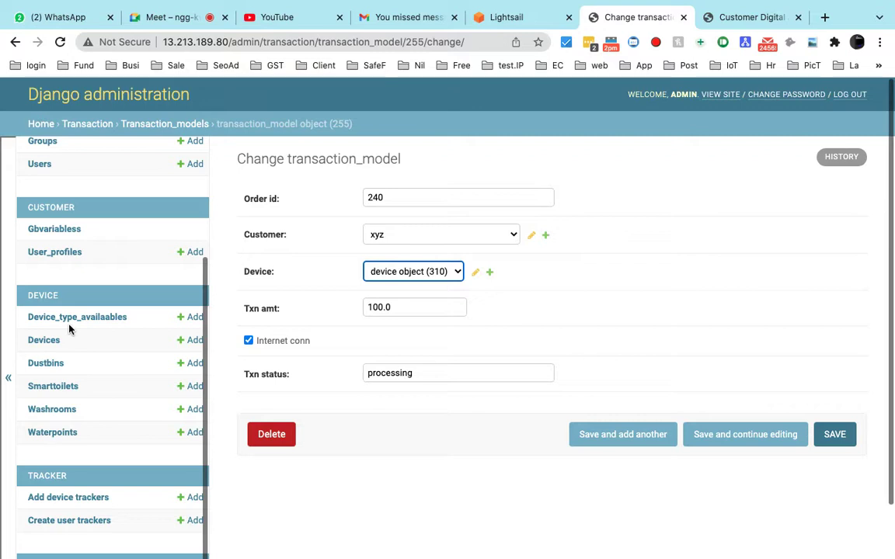
click(70, 21)
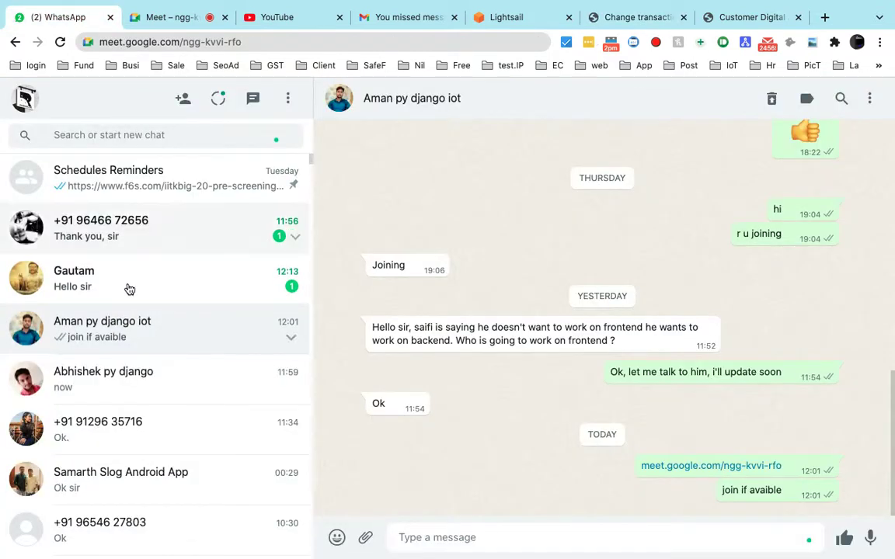
- Read the unread WhatsApp chat, then go back to the Meet call and mute the microphone
click(129, 289)
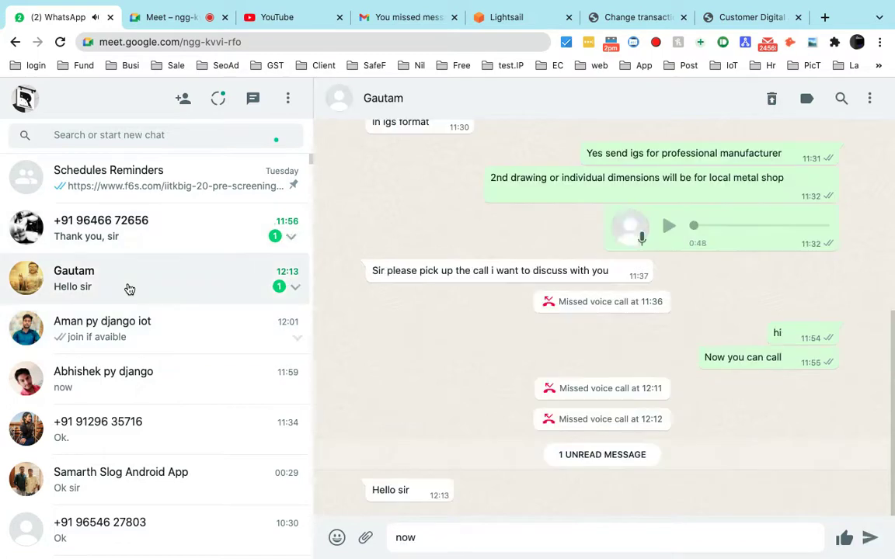
click(156, 17)
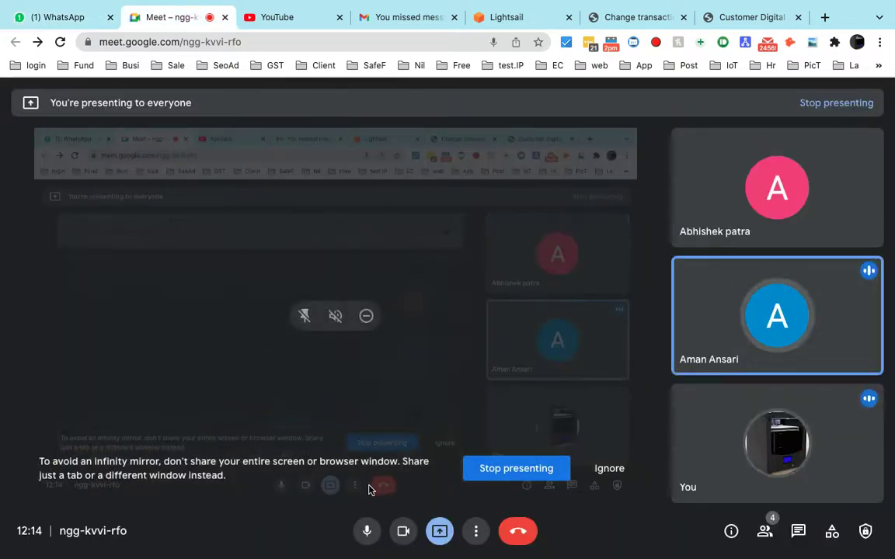
click(368, 529)
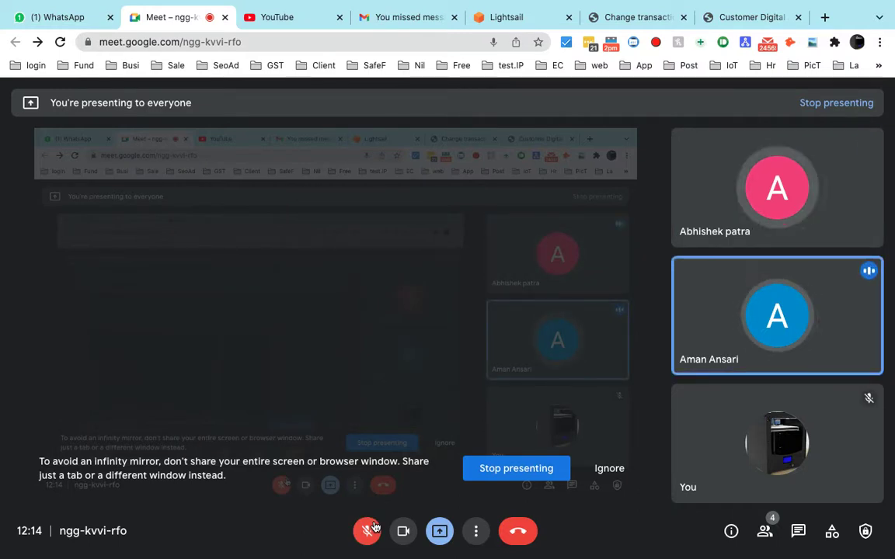
- Raise the system volume, briefly unmute to speak, mute again, and stop presenting the screen
key(XF86AudioRaiseVolume)
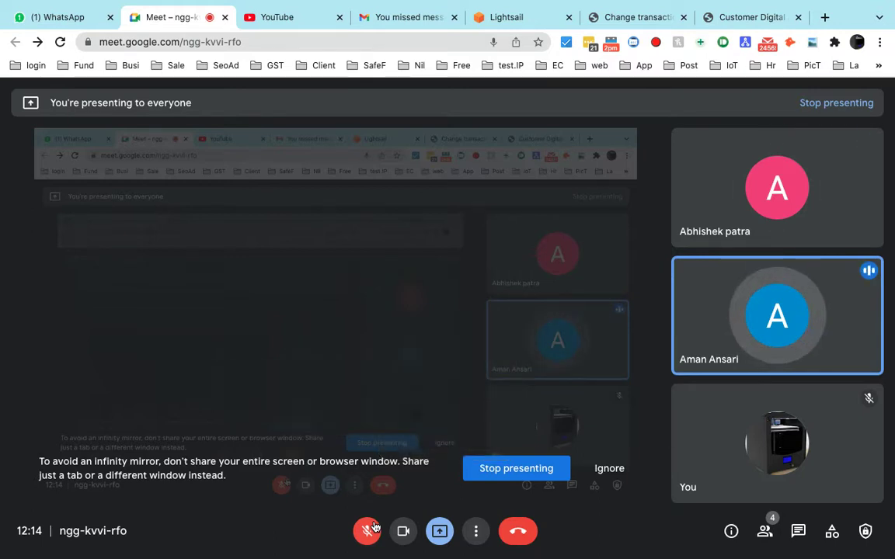
key(XF86AudioRaiseVolume)
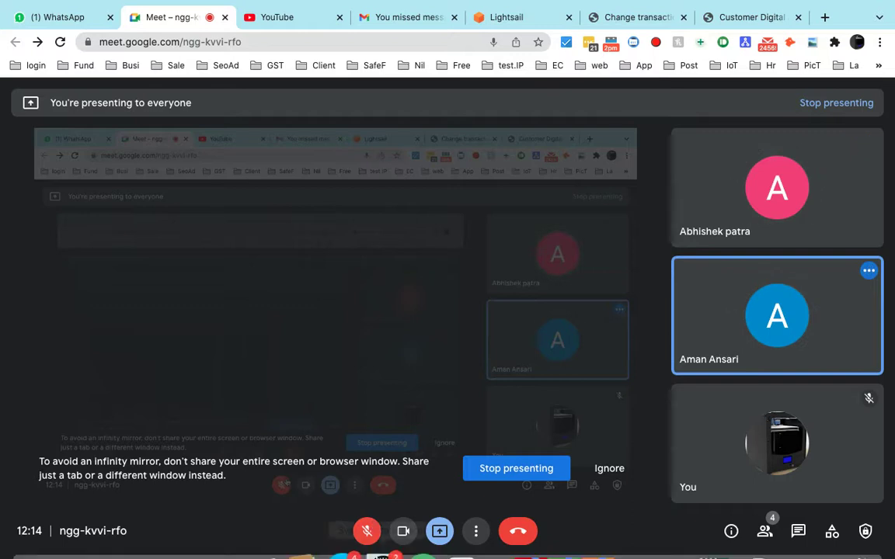
click(363, 527)
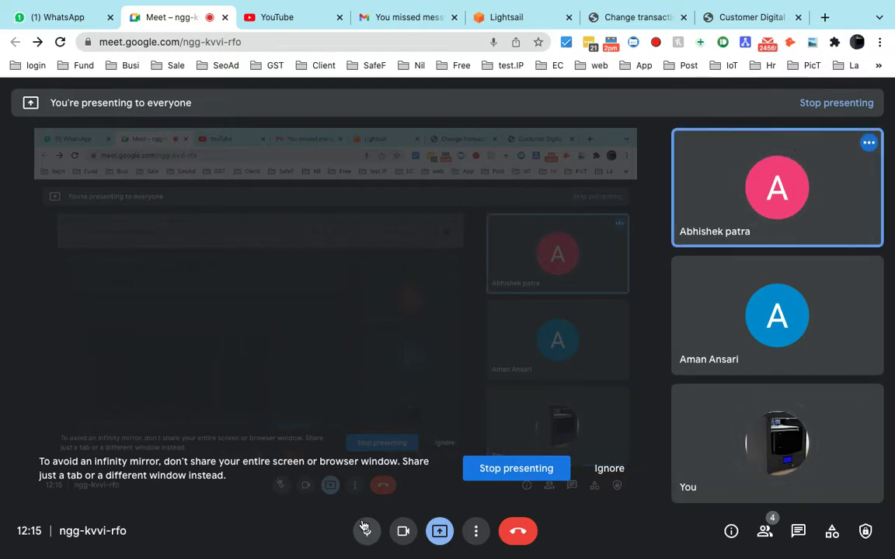
click(365, 529)
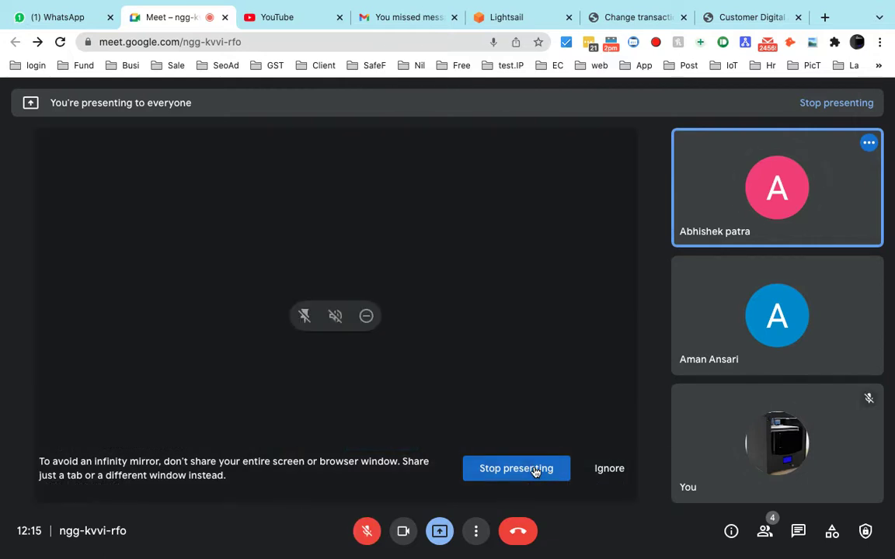
click(534, 469)
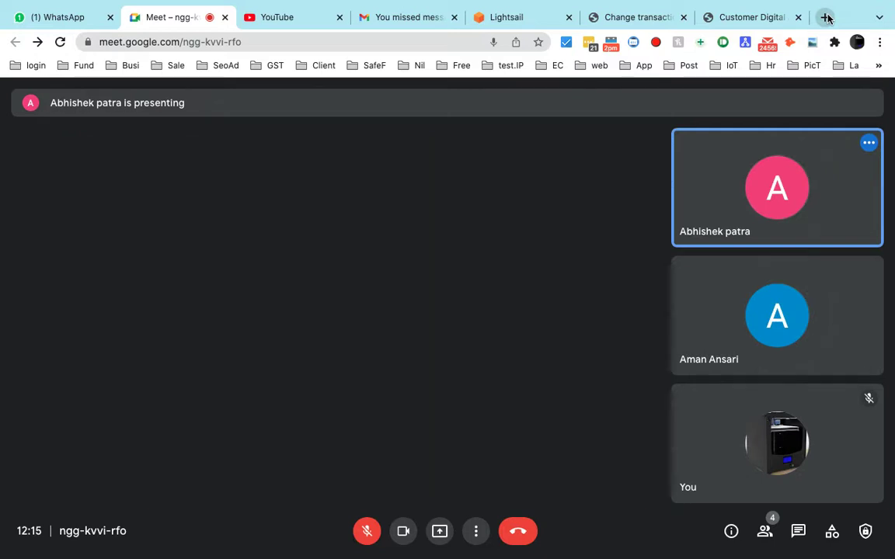
- Search Google for 'soloid valve file grad' in a new tab
click(825, 17)
text(soloid)
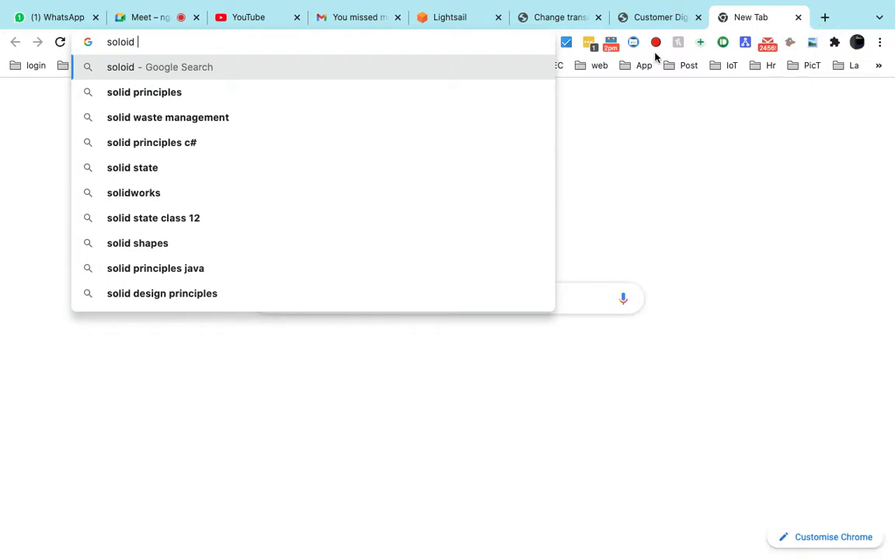
text(va)
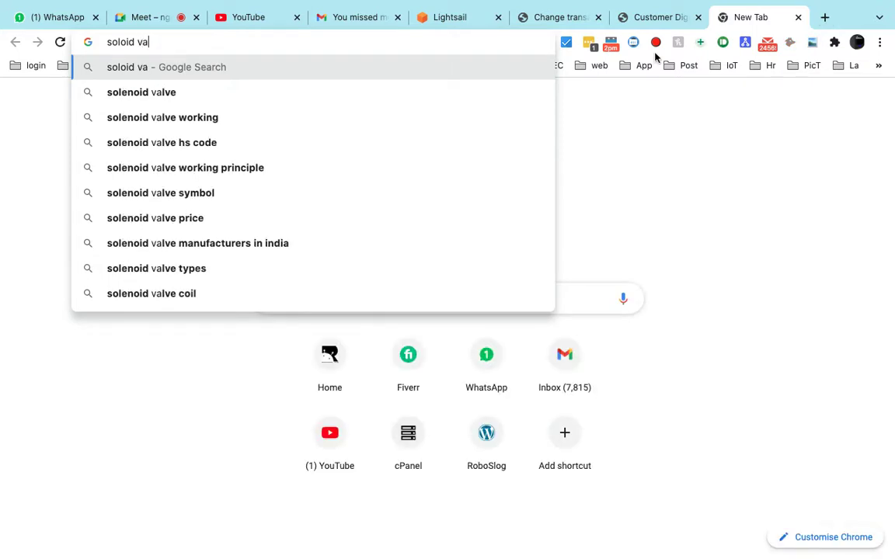
text(lve fi)
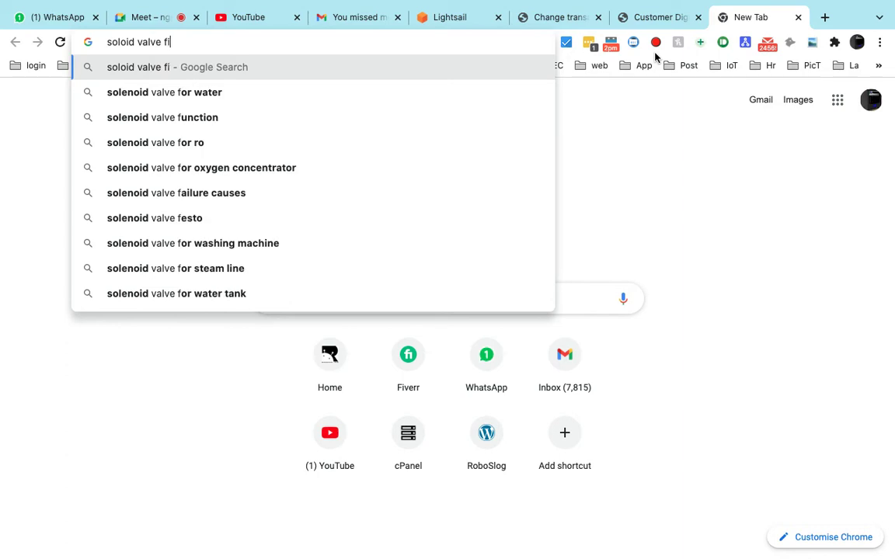
text(le)
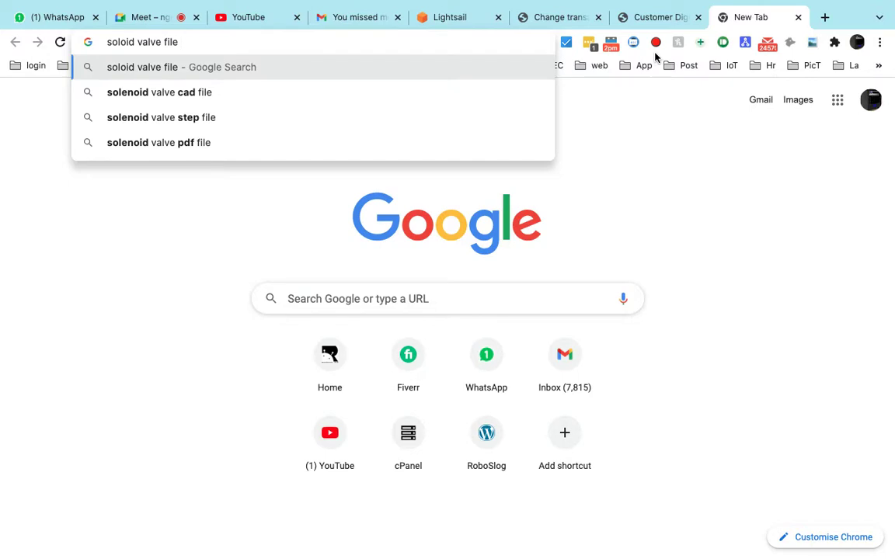
text(gr)
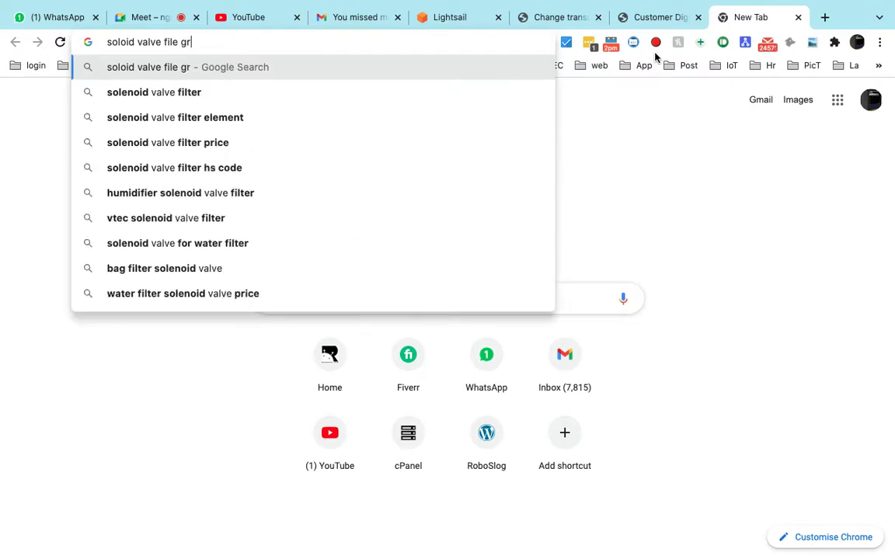
text(ad)
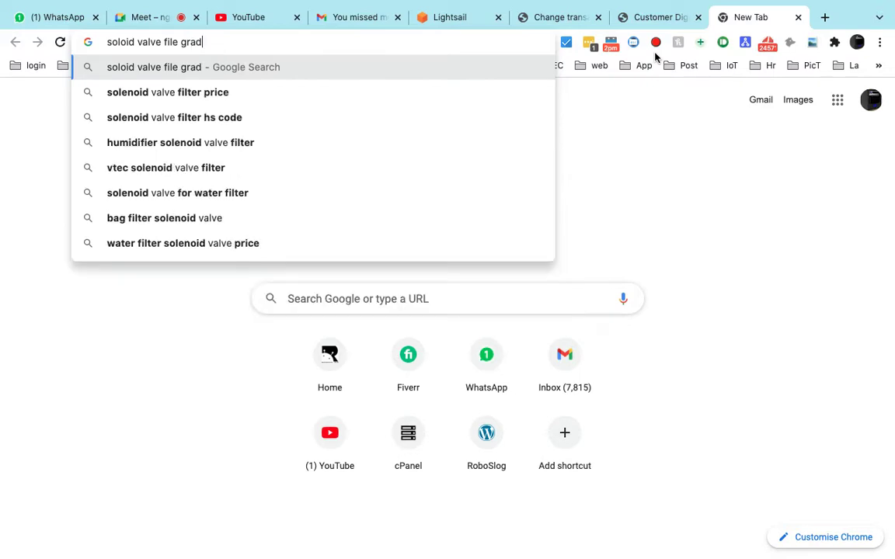
key(Return)
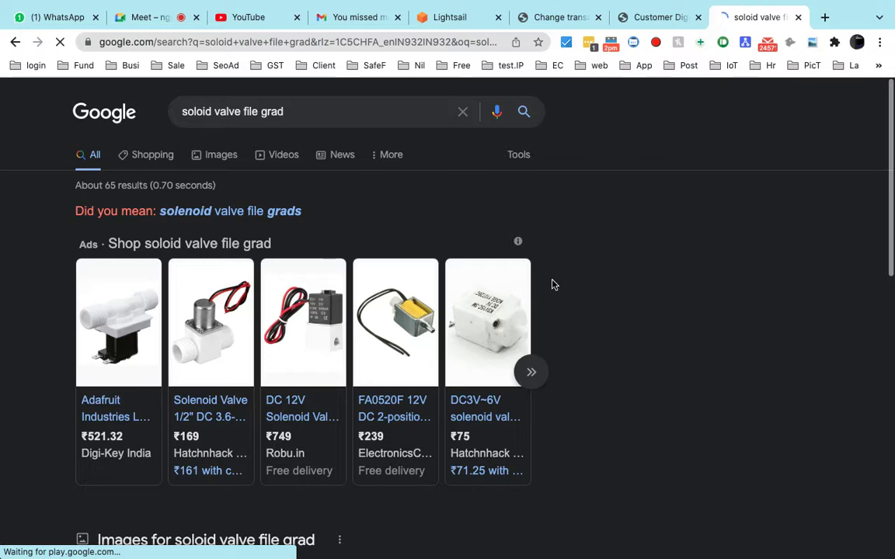
- Switch to image results and add 'c' to the query to get 'solenoid valve file grabcad' results
scroll(465, 311, down, 2)
scroll(77, 369, up, 2)
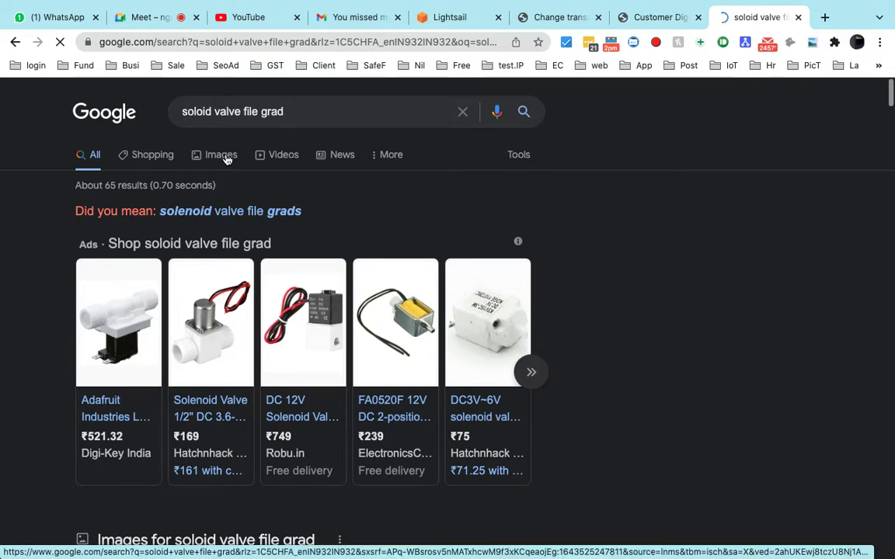
click(226, 159)
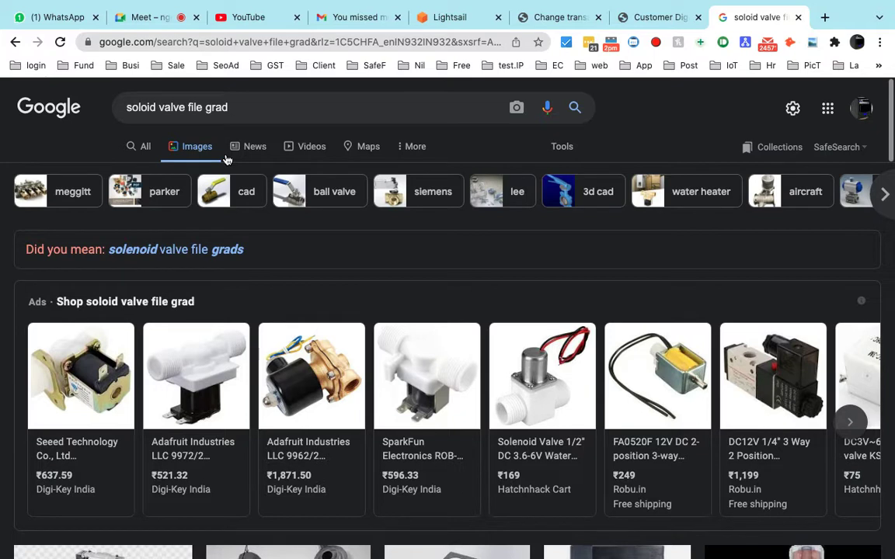
scroll(185, 430, down, 6)
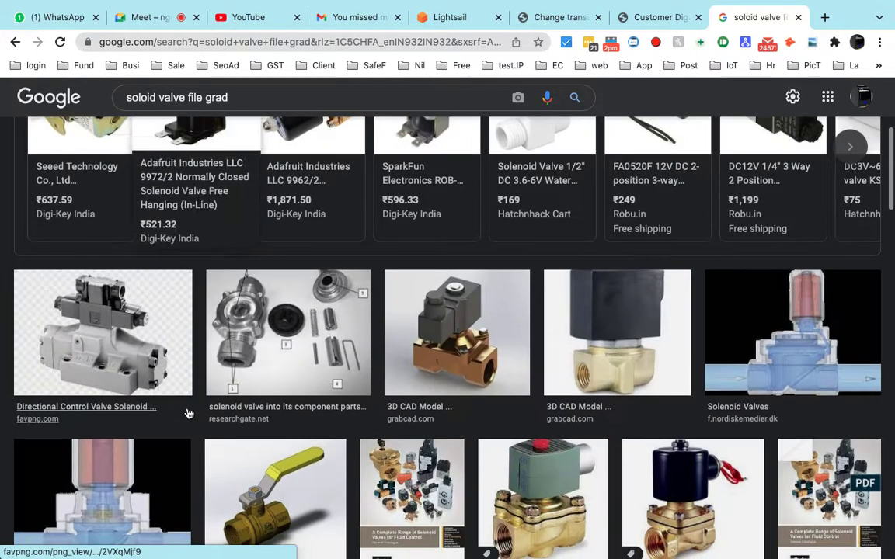
scroll(202, 353, up, 6)
click(268, 105)
text(cad)
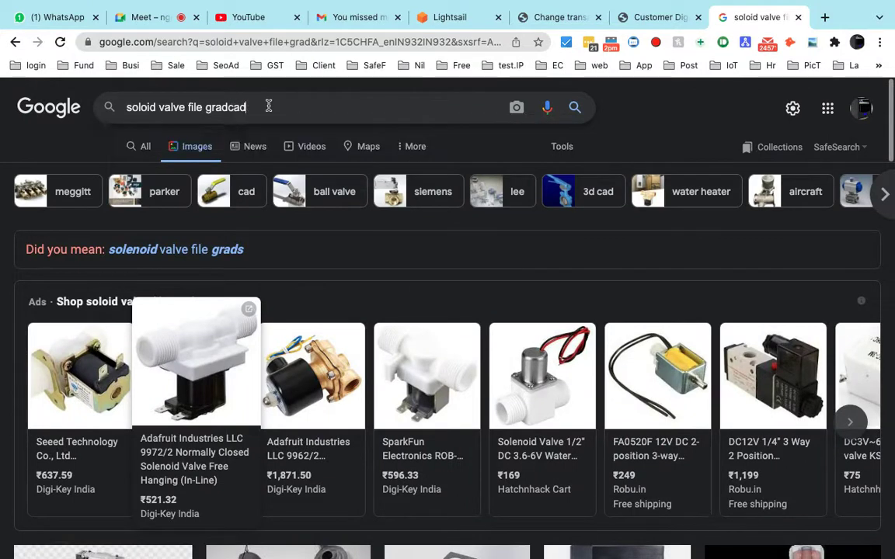
key(Return)
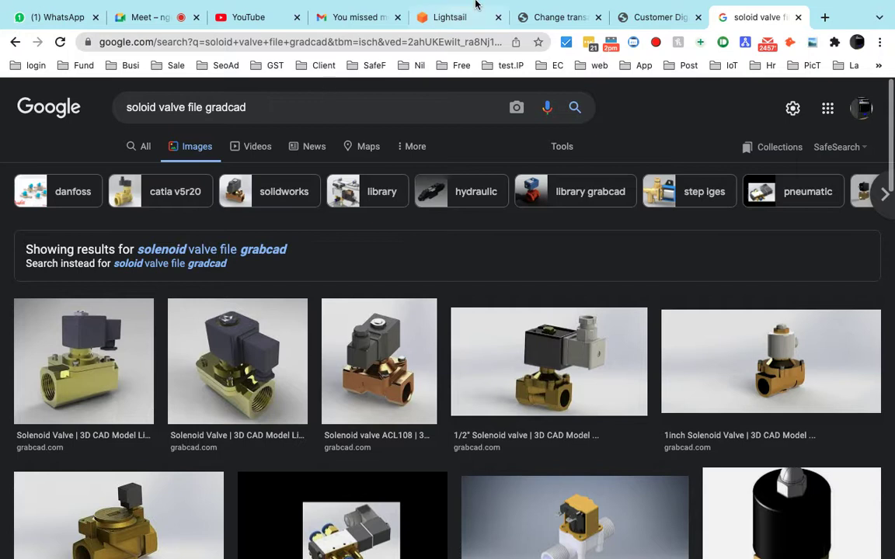
- Retry validating the expired OTP on the RBI complaint form, request a resend, and return to Meet
click(637, 17)
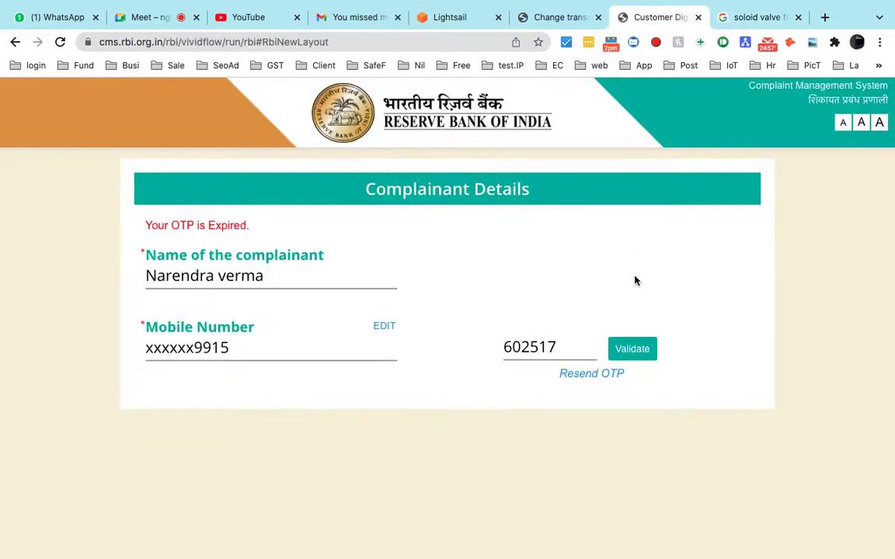
click(634, 351)
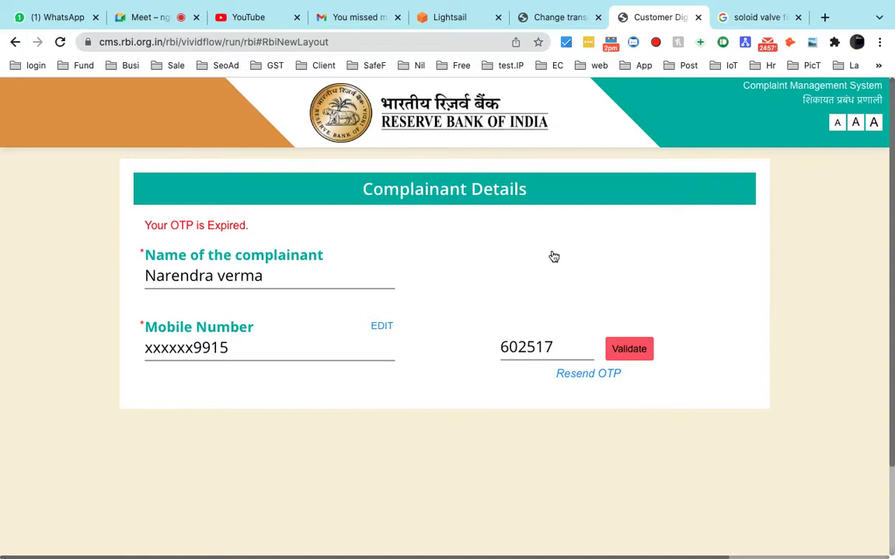
click(592, 374)
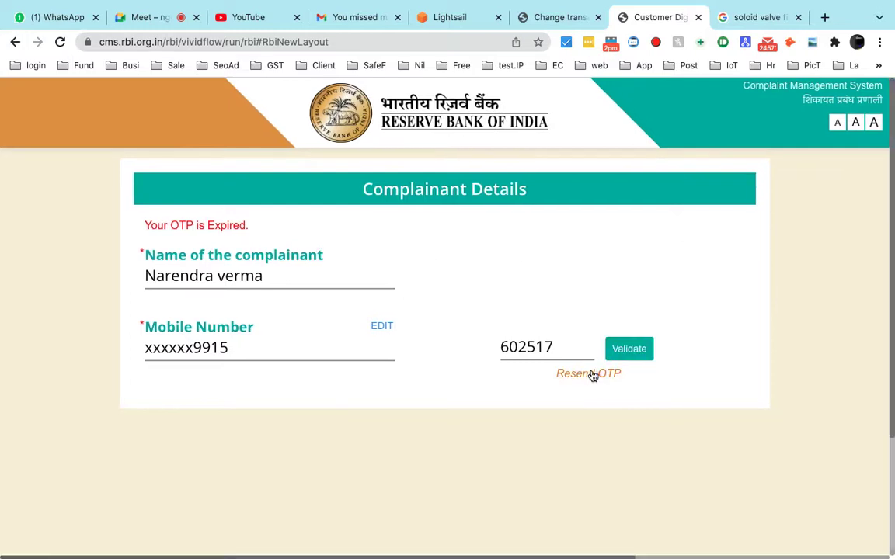
double_click(548, 348)
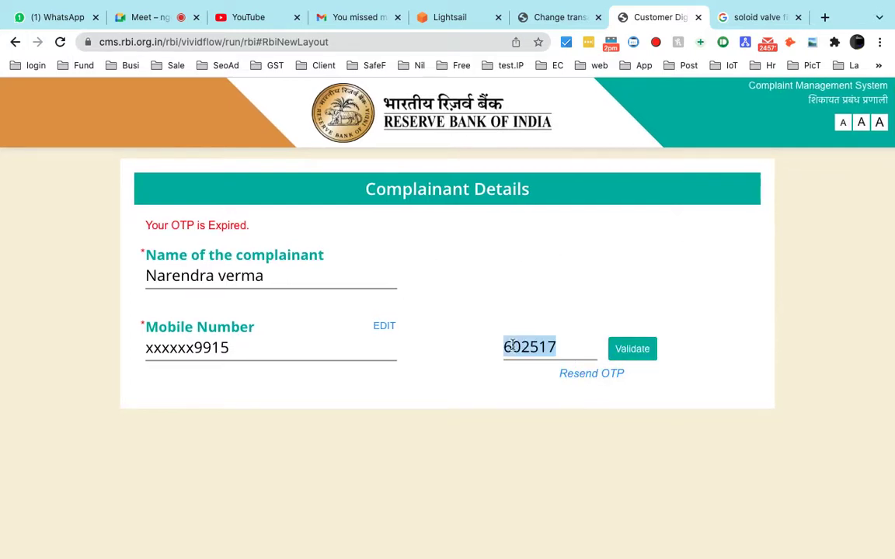
click(118, 23)
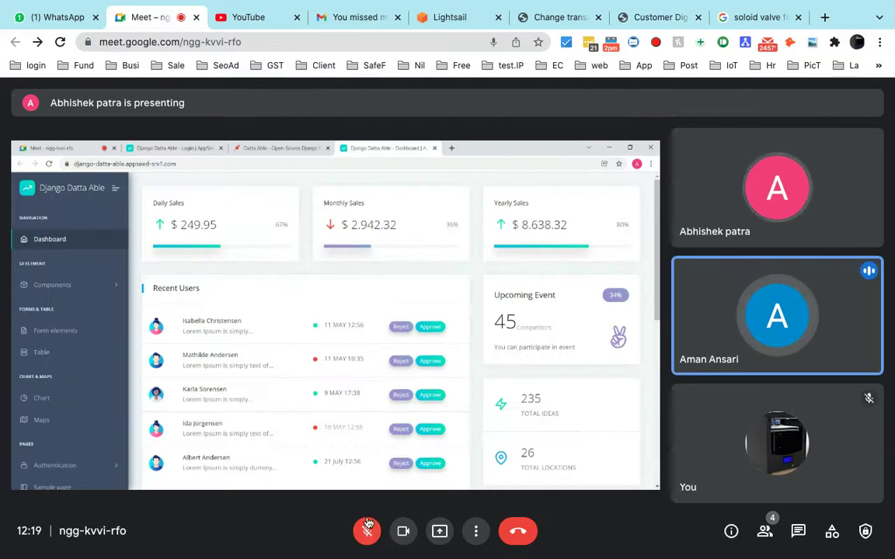
- Return to the Meet call from the RBI tab, unmute the microphone, and raise the volume
click(658, 15)
click(142, 11)
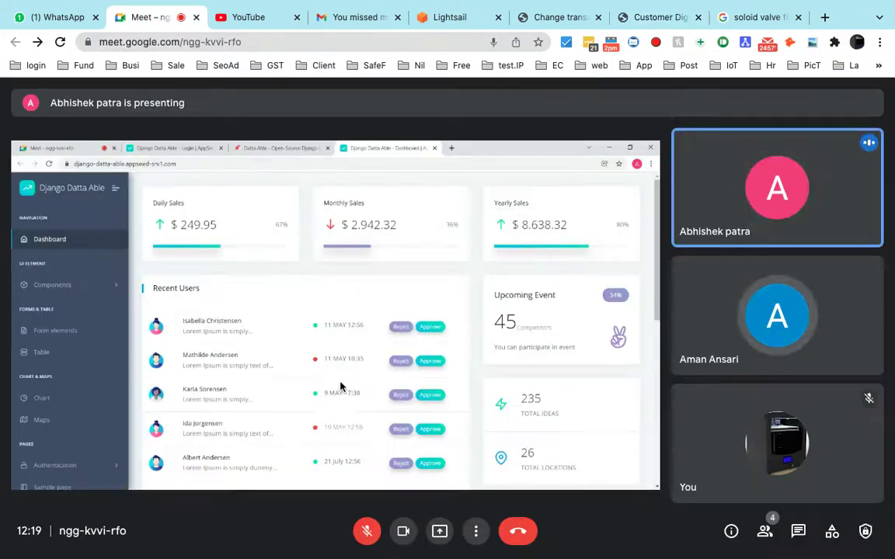
click(367, 534)
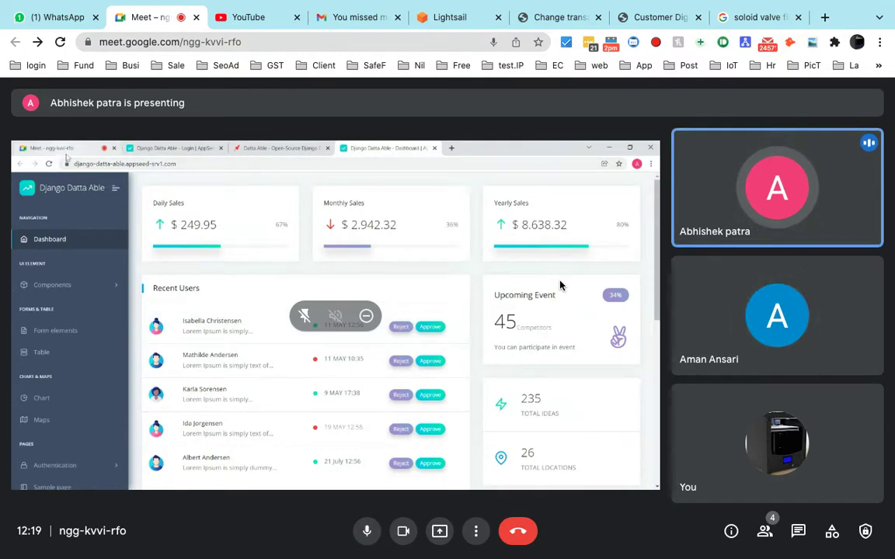
key(XF86AudioRaiseVolume)
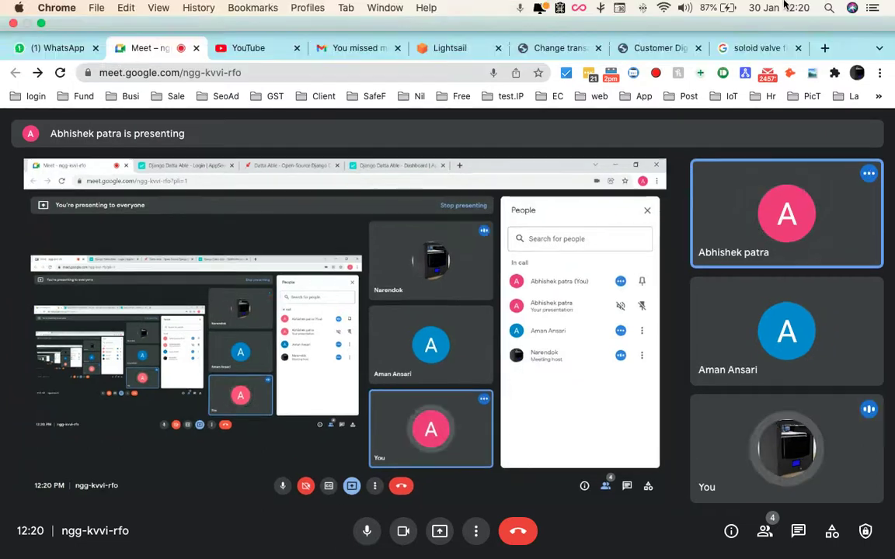
click(778, 7)
- Bring up the clock's date display options, then dismiss them
click(781, 7)
click(781, 7)
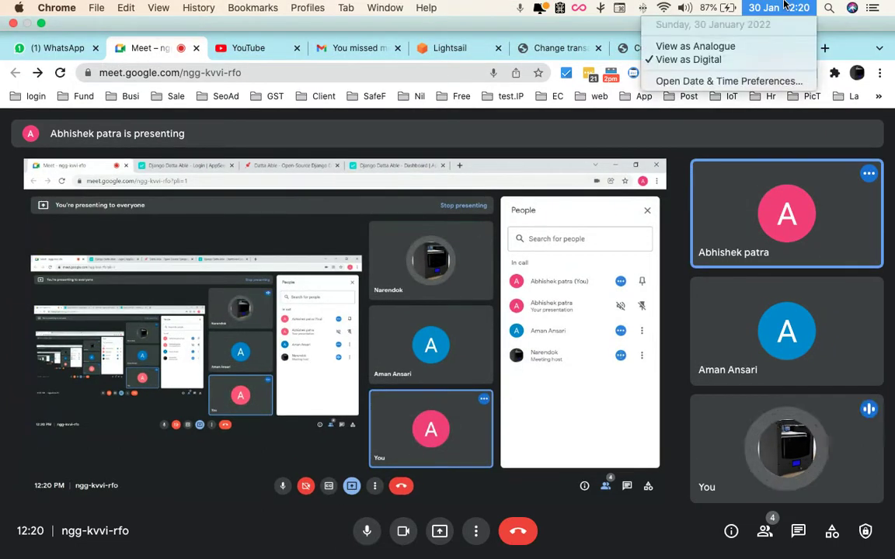
click(781, 7)
click(780, 7)
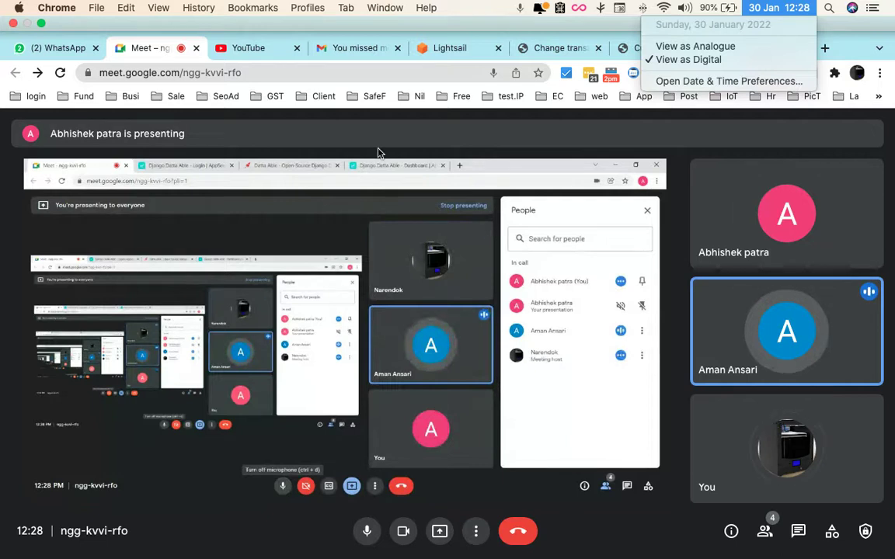
click(578, 49)
- On the Change transaction tab, select the address up to 13.213.189.80/admin
click(605, 47)
click(272, 42)
click(269, 42)
drag(259, 42, 149, 43)
key(ctrl+c)
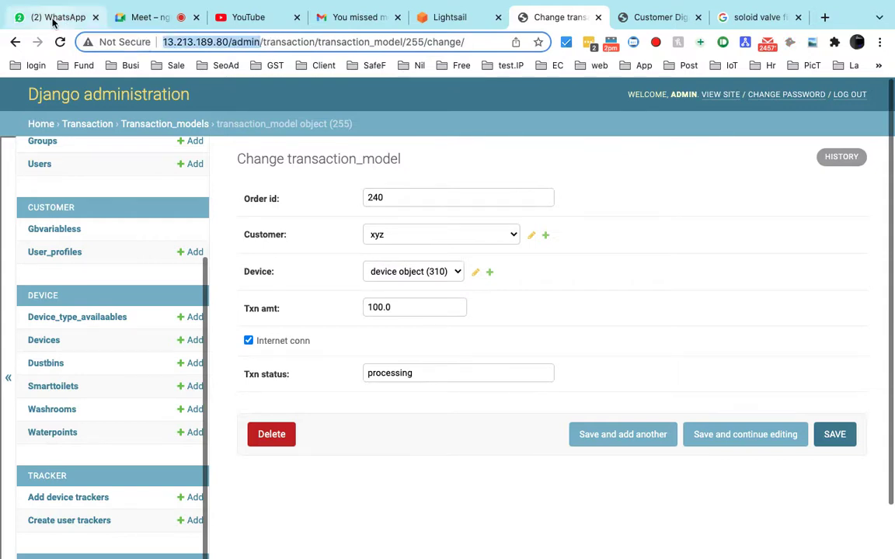
- Paste and send the Django admin address in the WhatsApp chat
click(67, 25)
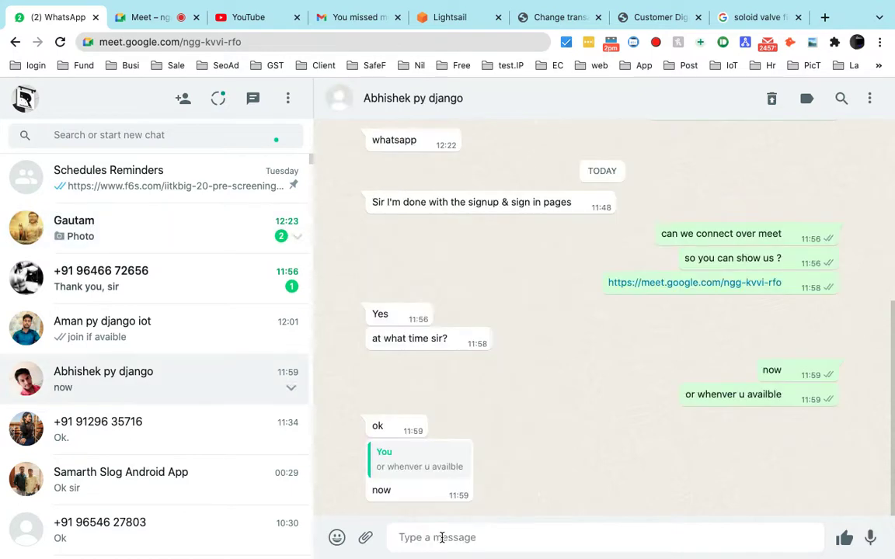
key(ctrl+v)
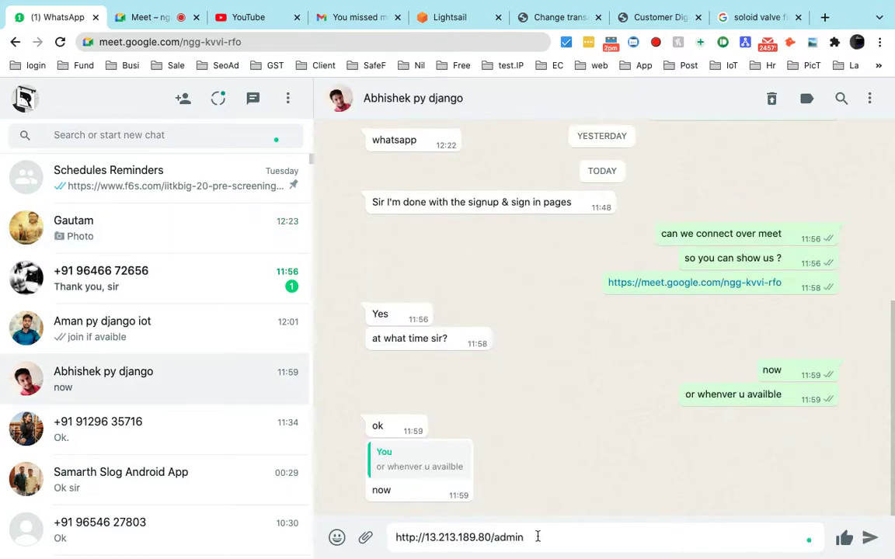
key(shift+Return)
key(Return)
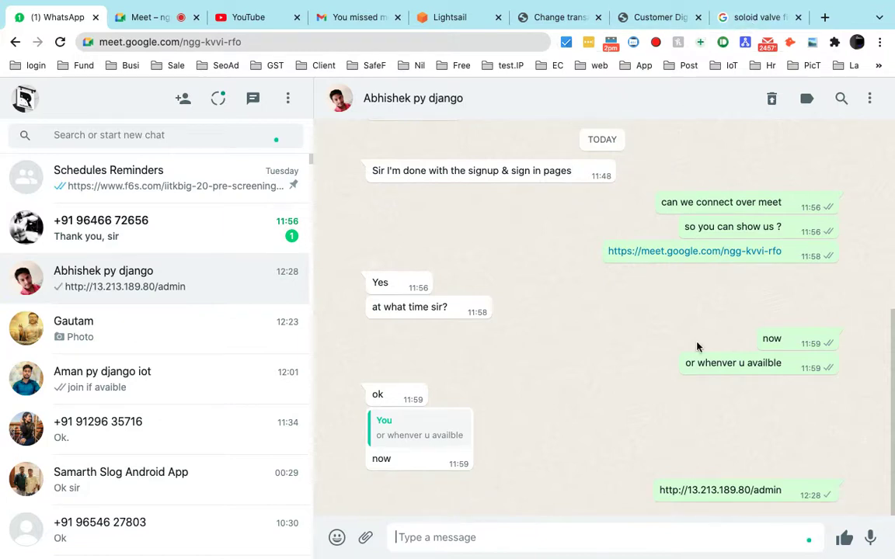
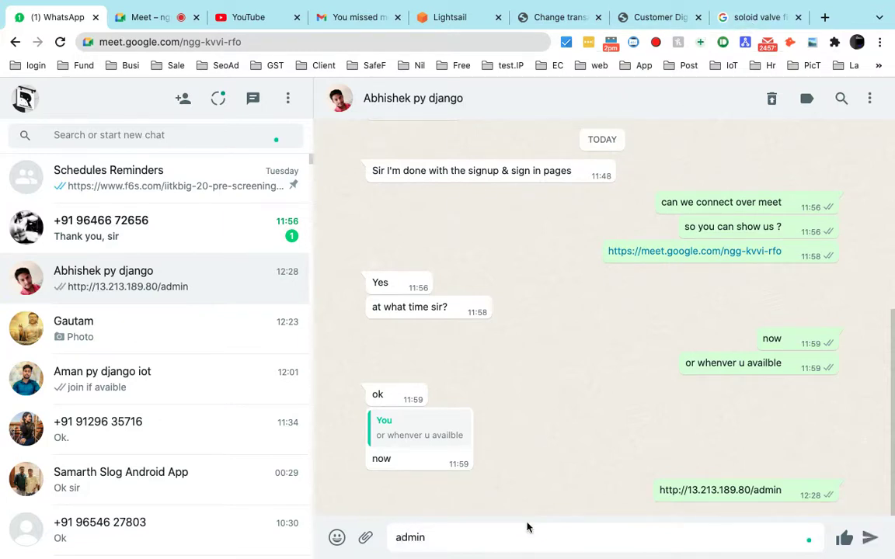
- Send the admin username and password as a two-line message
key(shift+Return)
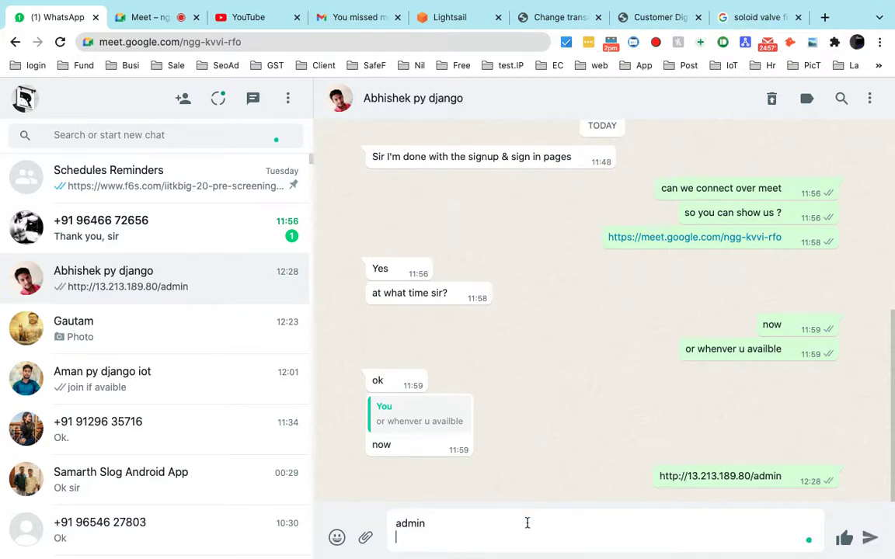
key(Return)
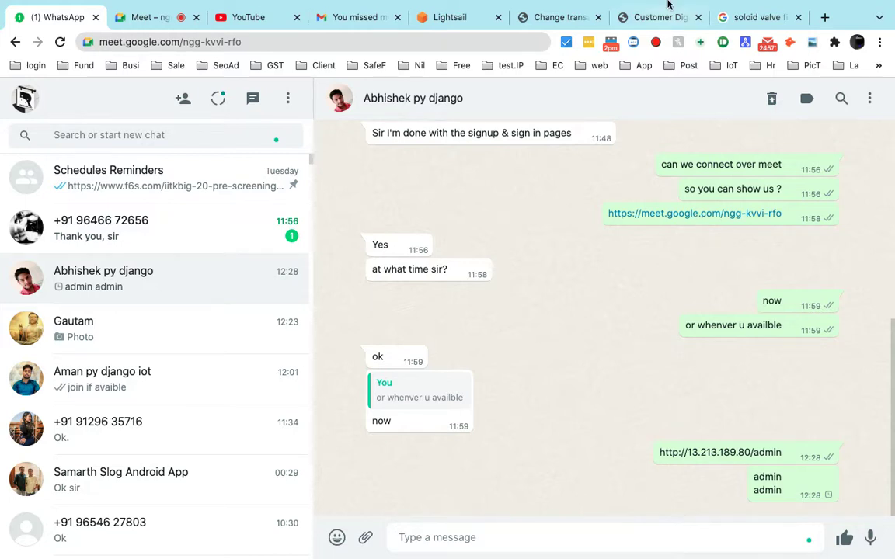
click(559, 17)
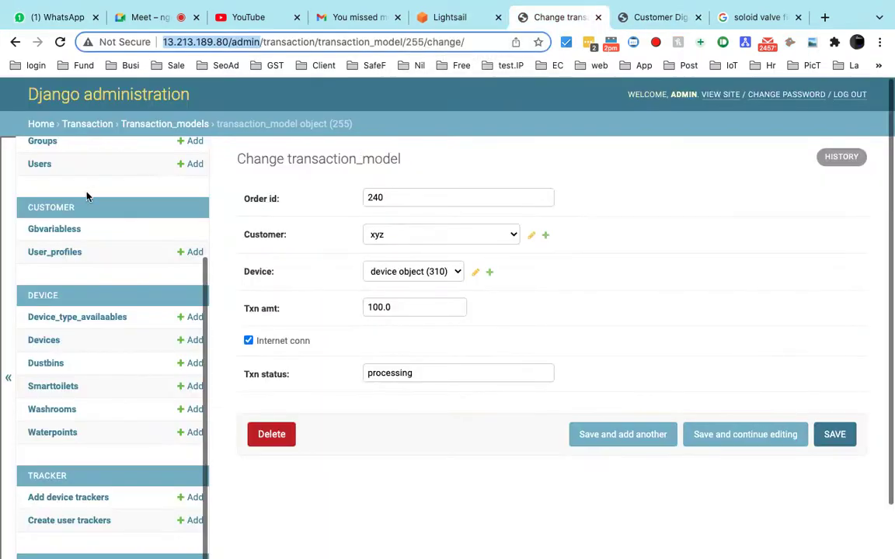
scroll(88, 210, up, 3)
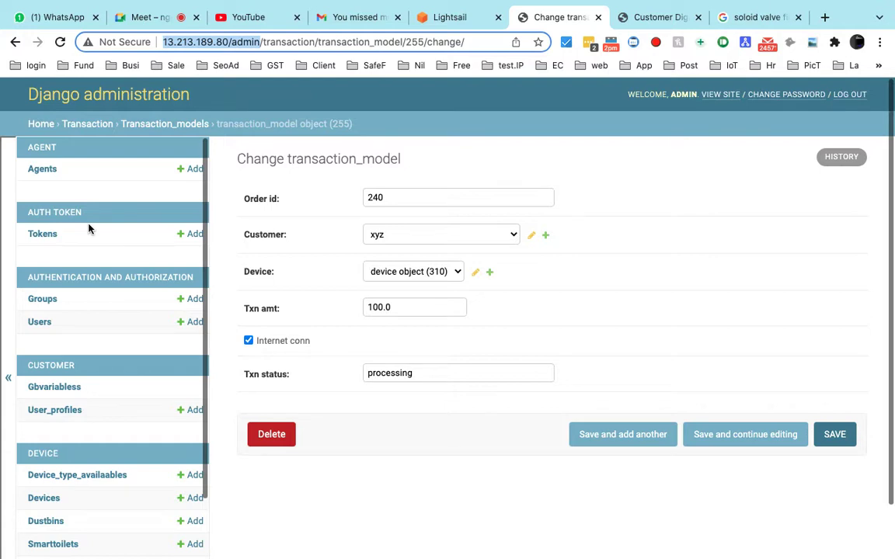
click(50, 17)
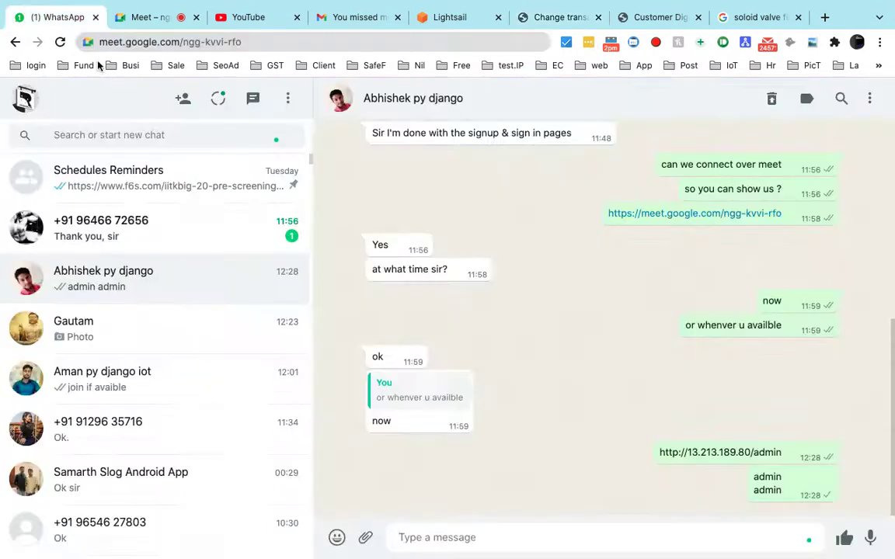
- Look over the RBI complaint form, then return to the transaction 255 change form
click(559, 17)
click(635, 18)
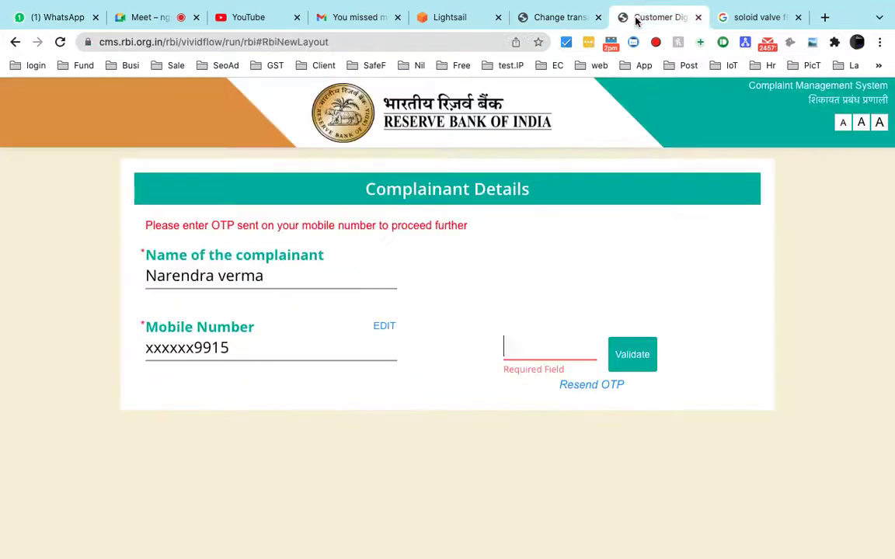
click(571, 18)
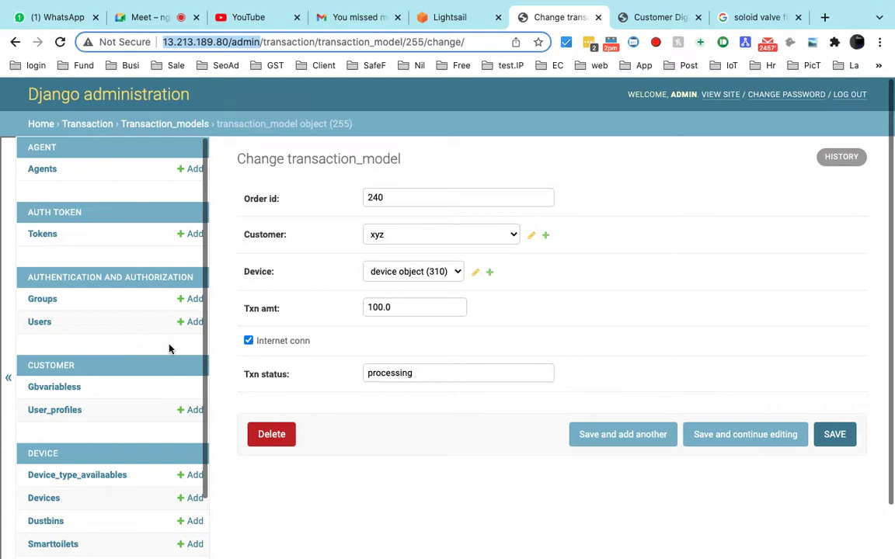
- Leave the Google Meet call, close its page, and bring up the solenoid valve image results
double_click(280, 42)
click(280, 42)
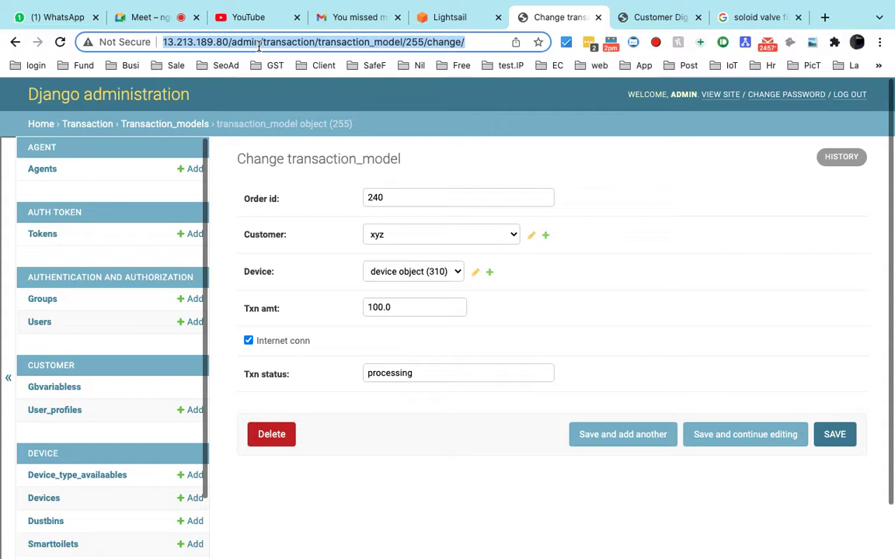
click(156, 21)
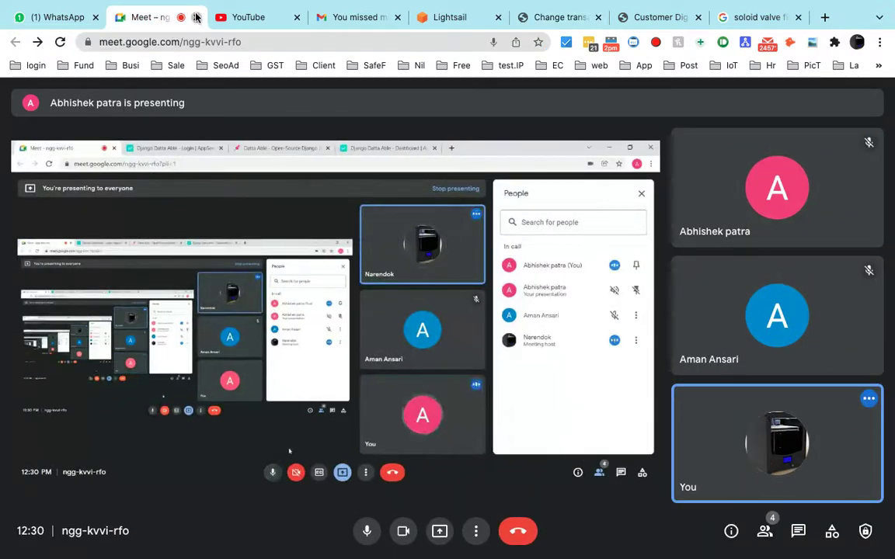
click(197, 17)
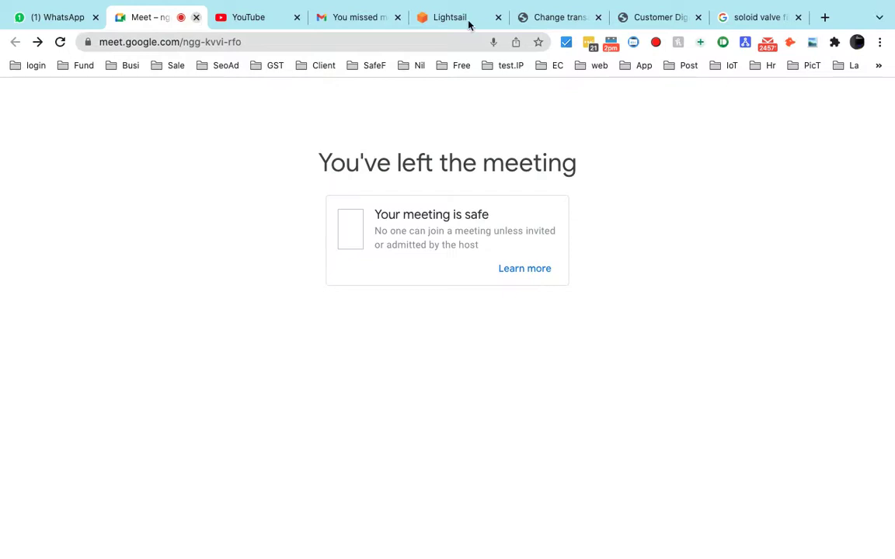
click(556, 19)
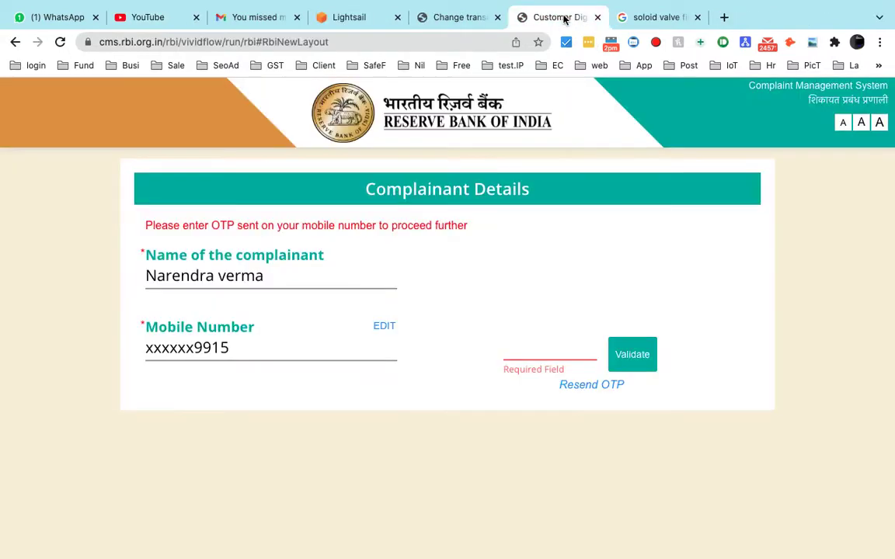
click(624, 20)
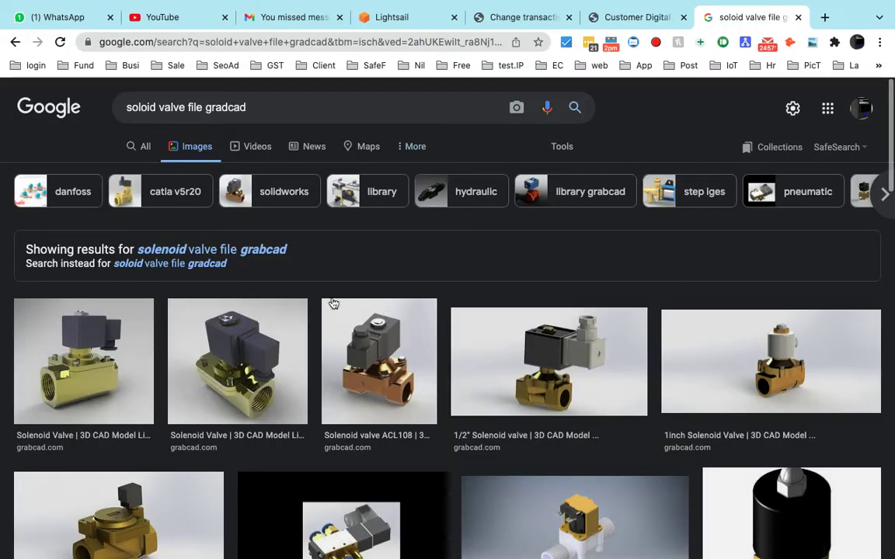
click(288, 104)
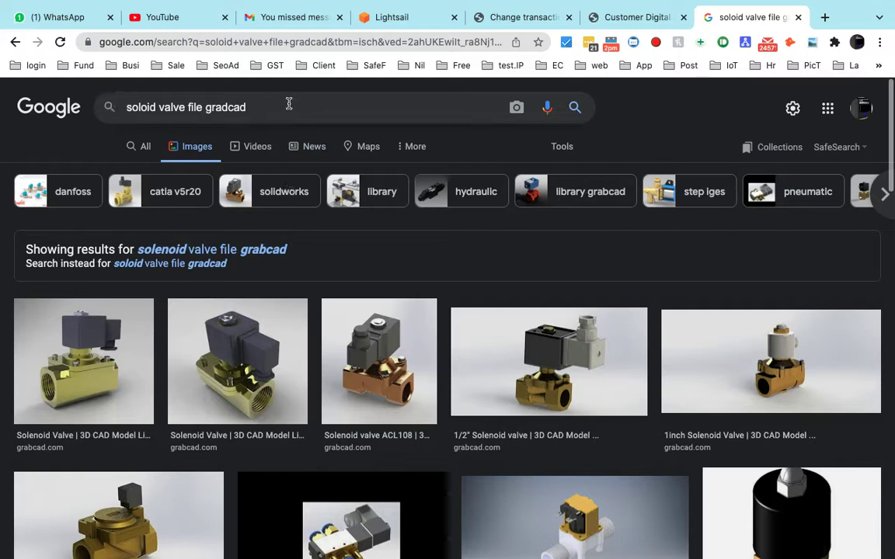
scroll(145, 412, down, 5)
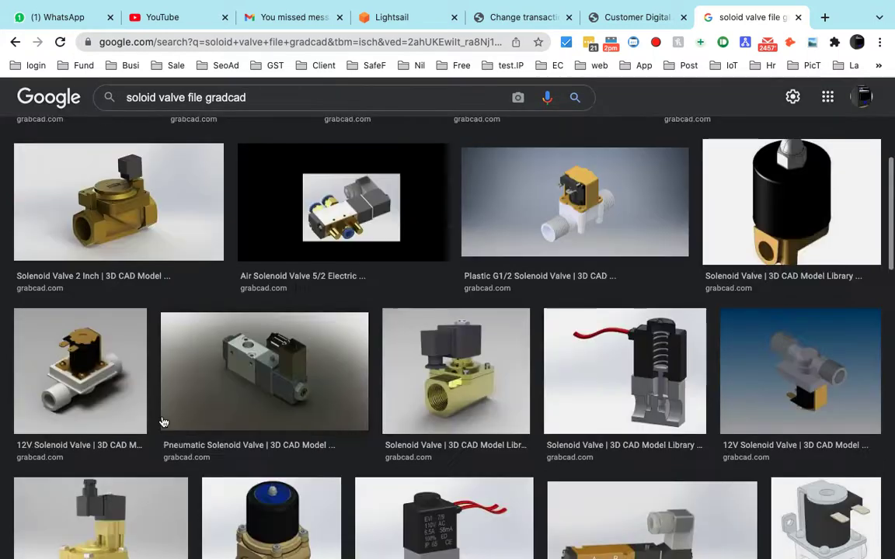
scroll(160, 419, up, 5)
scroll(160, 419, down, 6)
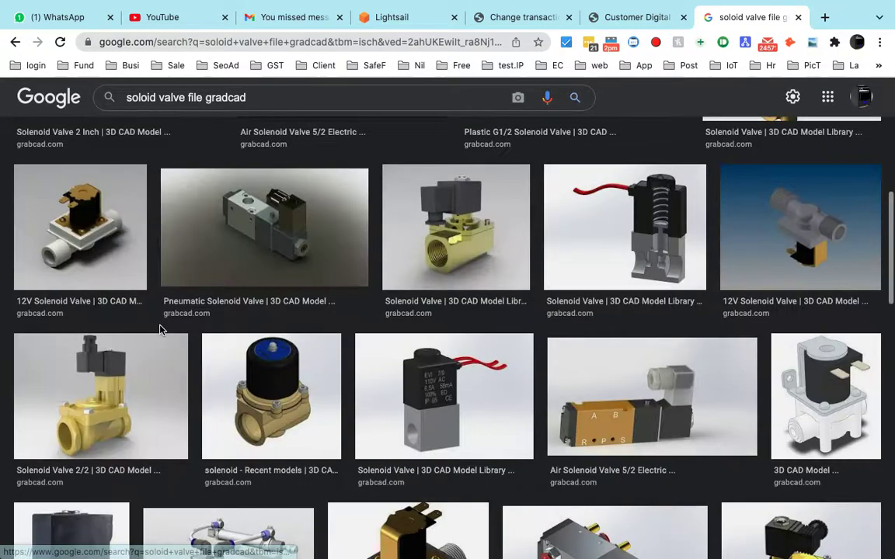
scroll(160, 329, down, 2)
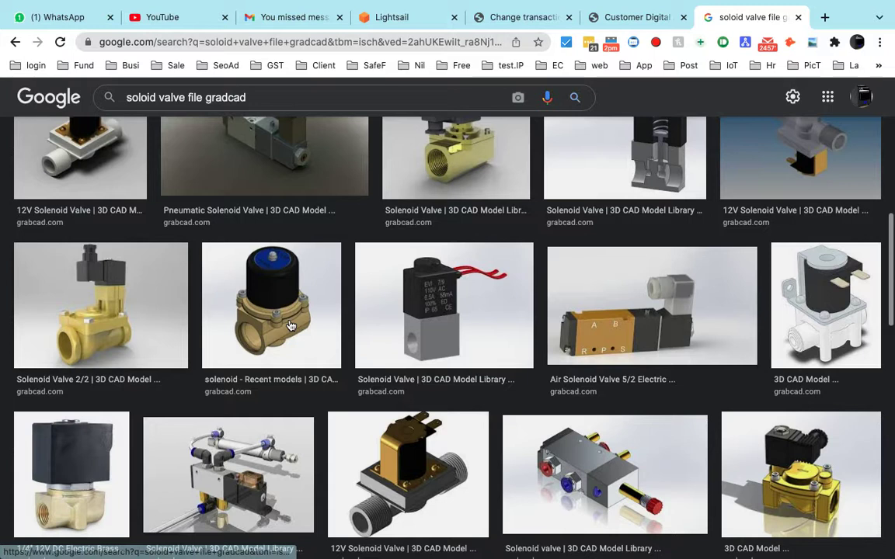
scroll(289, 325, up, 8)
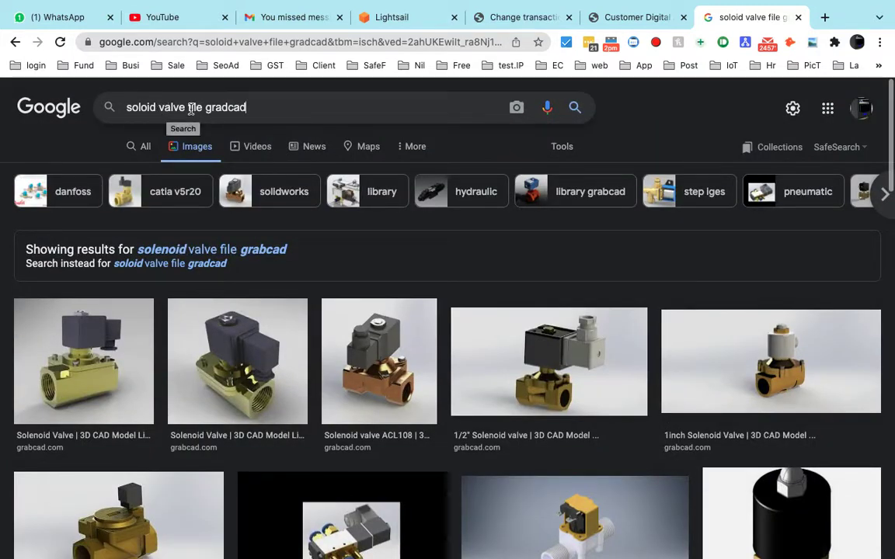
- Change the image search query to 'soloid valve ro gradcad' and run it
double_click(192, 109)
text(fo)
key(Return)
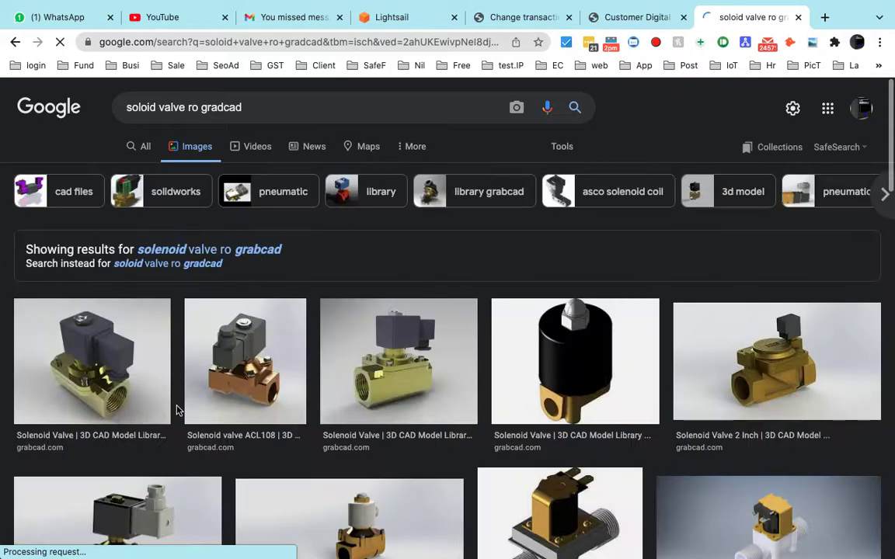
- Browse the solenoid valve grabcad image results
scroll(177, 409, down, 5)
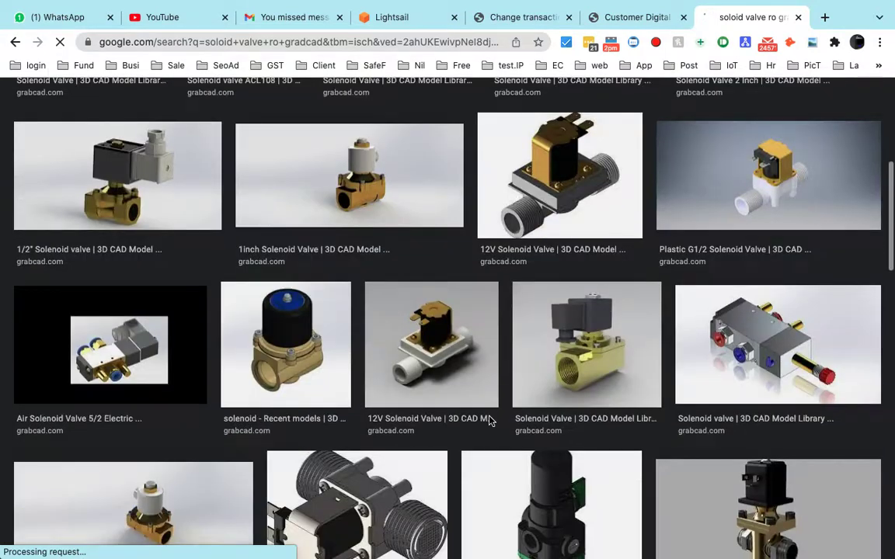
scroll(485, 423, down, 6)
scroll(475, 431, down, 3)
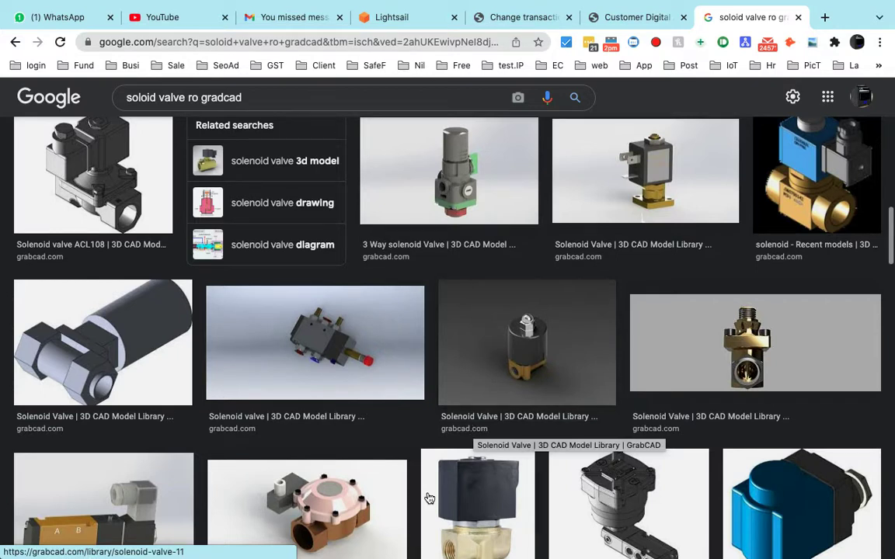
scroll(425, 496, down, 6)
scroll(318, 504, down, 6)
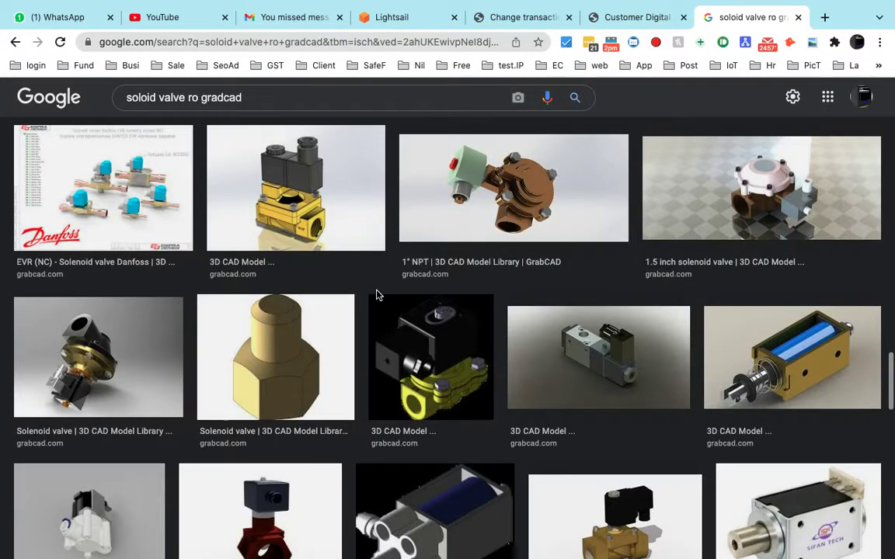
scroll(287, 361, down, 4)
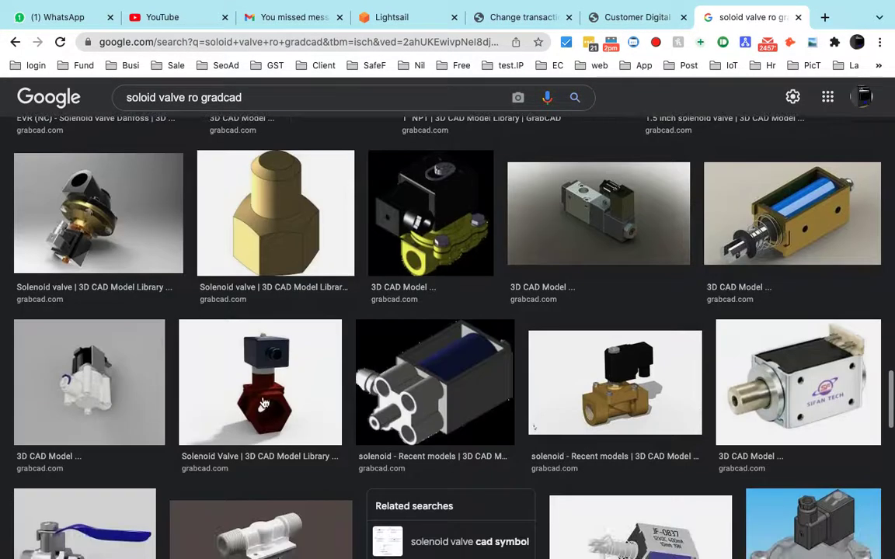
scroll(251, 427, down, 3)
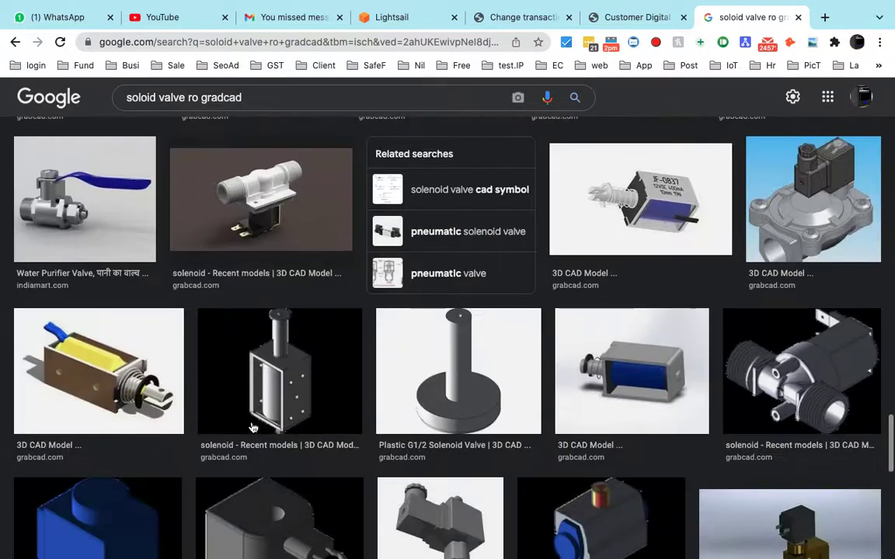
scroll(251, 427, down, 3)
scroll(250, 423, up, 10)
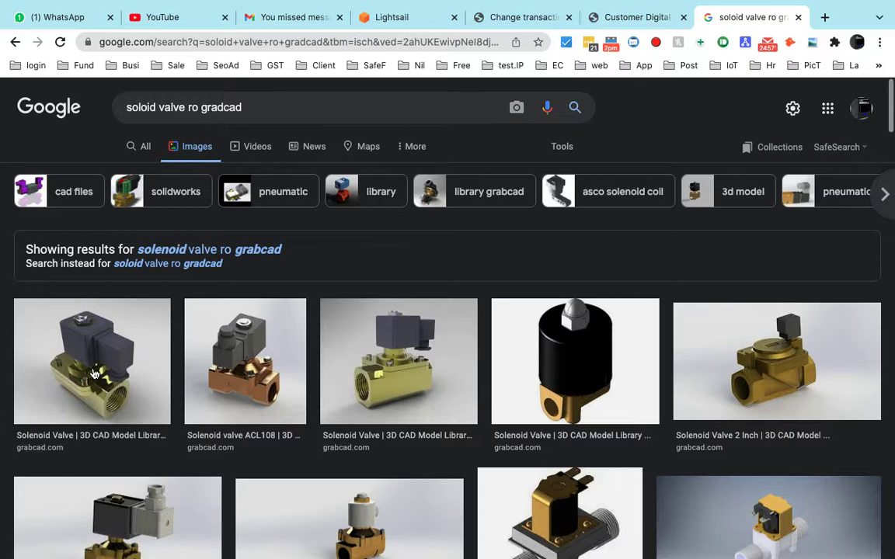
scroll(409, 361, down, 2)
scroll(405, 335, down, 2)
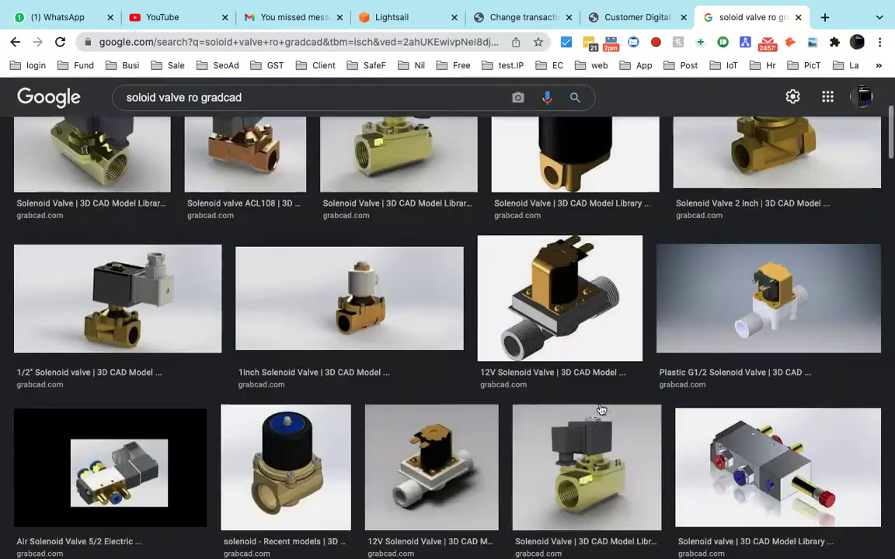
scroll(296, 423, down, 2)
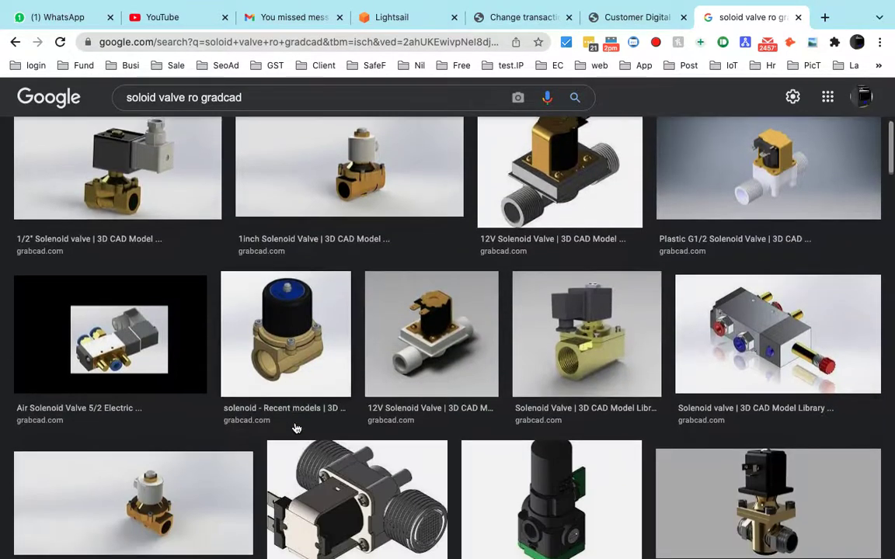